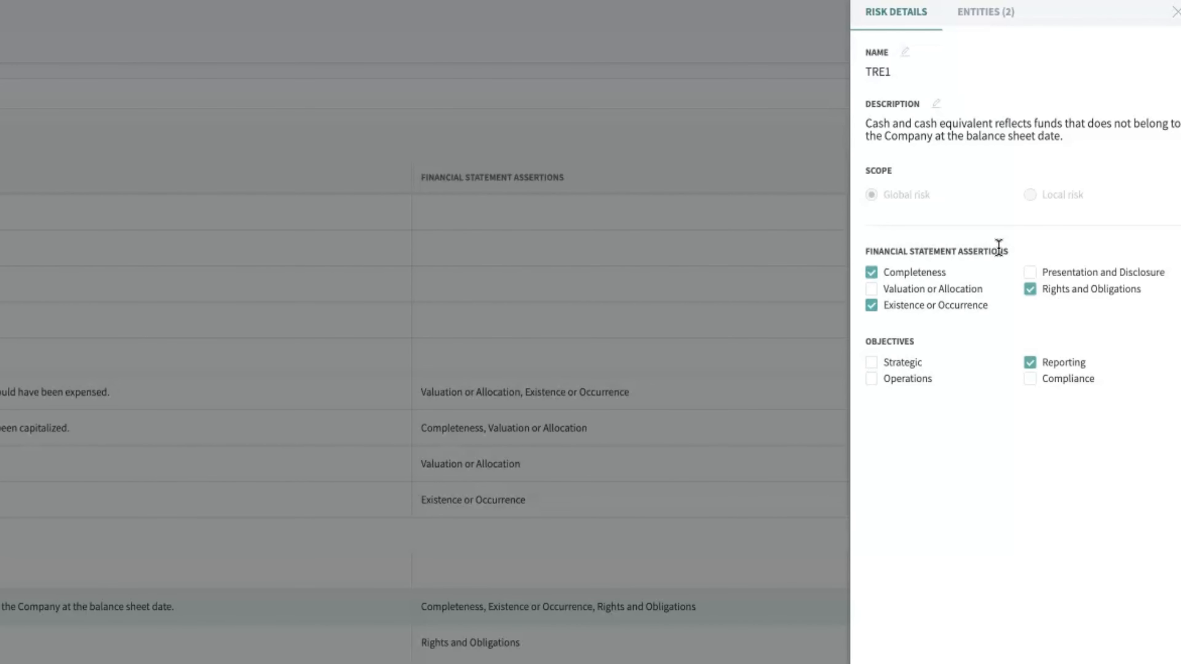
Step: Assign the entity Impero NO to the global risk TRE1
click(1026, 257)
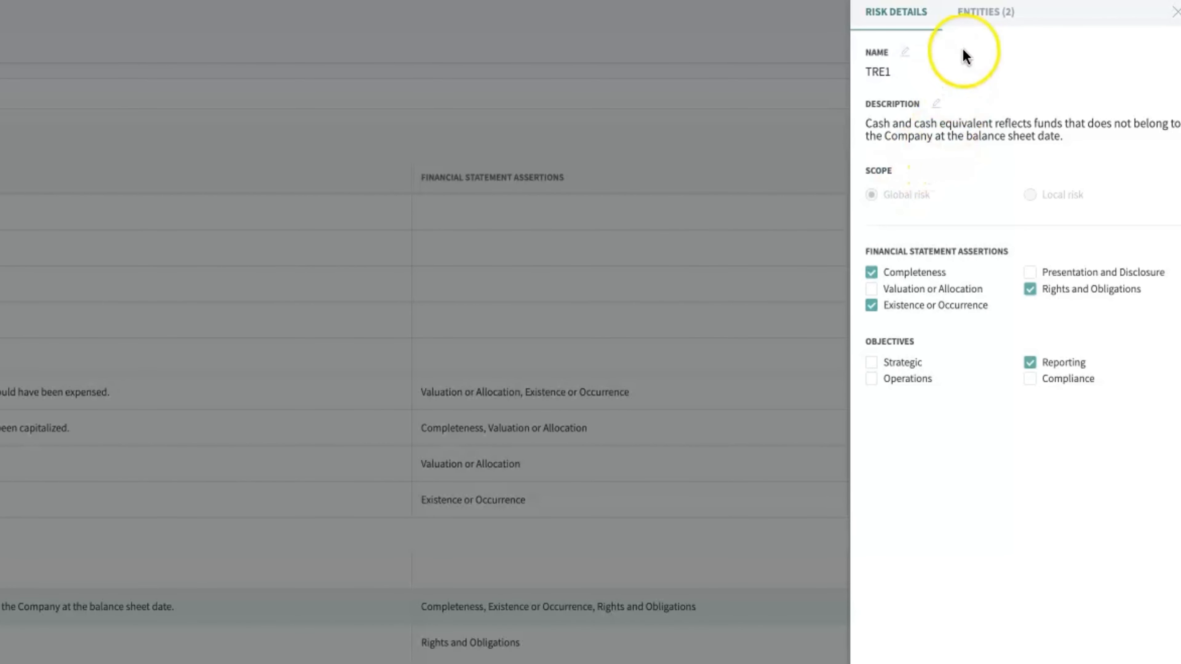
click(995, 19)
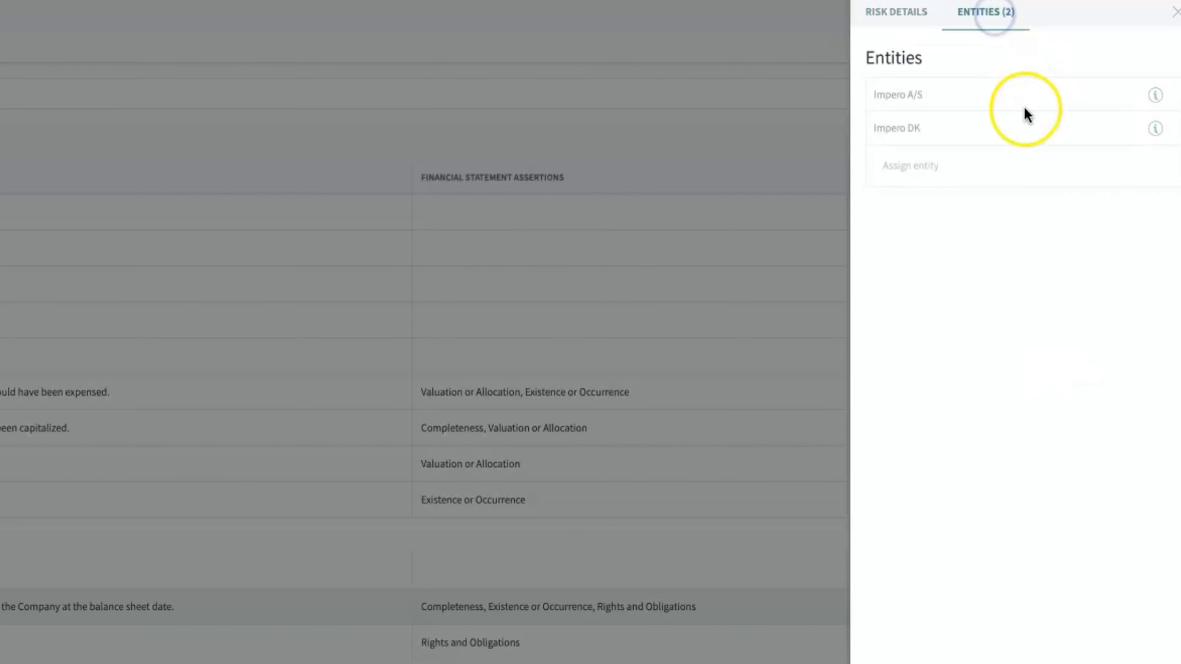
click(1015, 175)
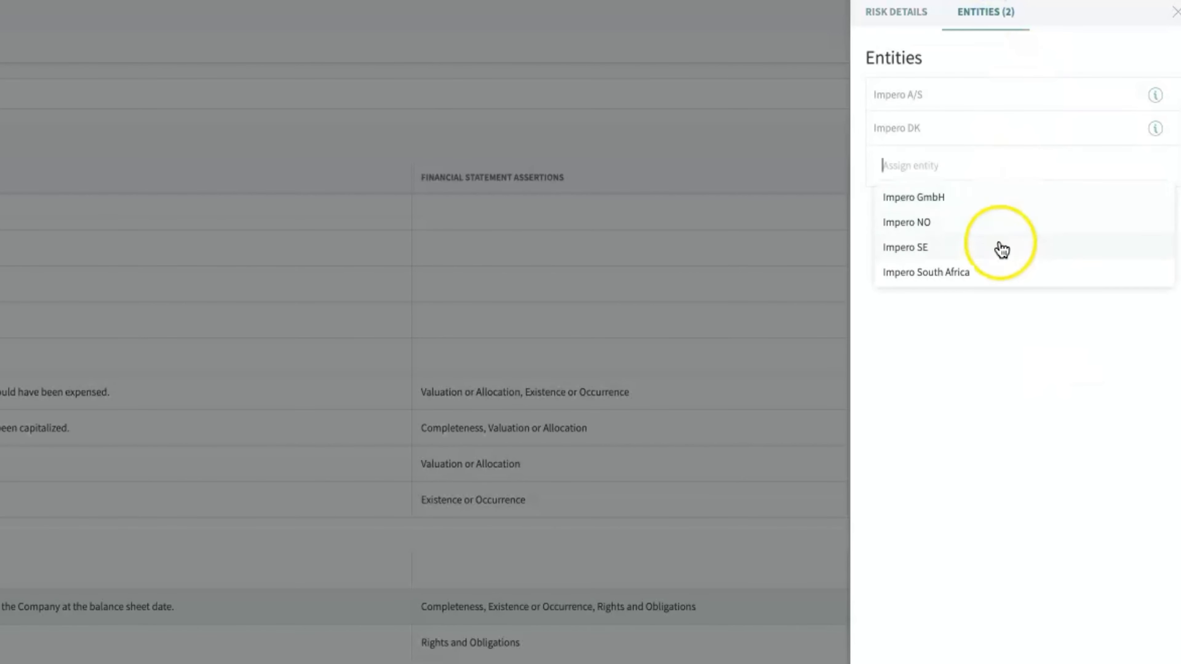
click(1005, 232)
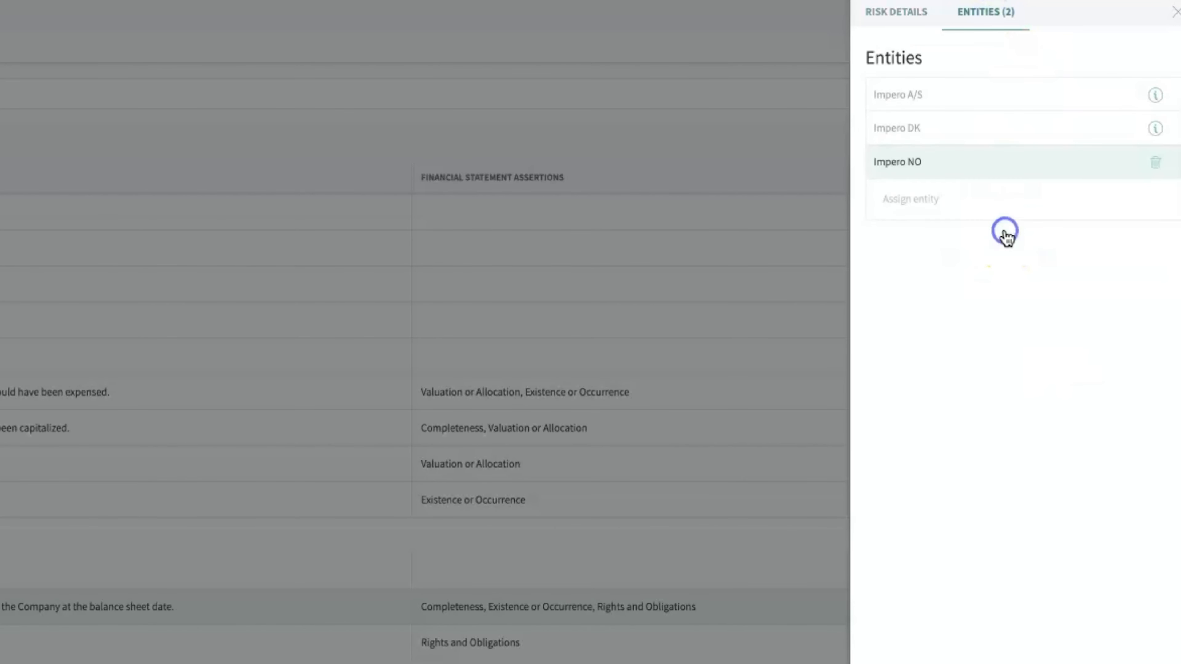
click(919, 17)
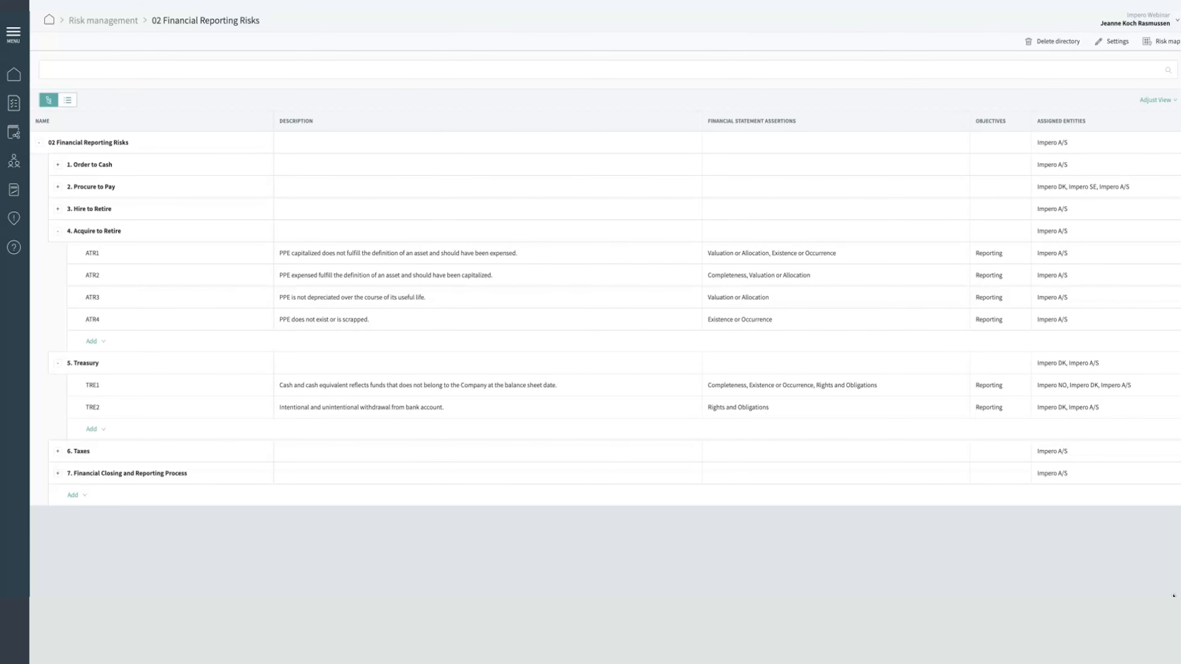
Step: In the risk map, rate TRE1 for Impero NO with Medium inherent impact and Likely inherent likelihood
click(1154, 54)
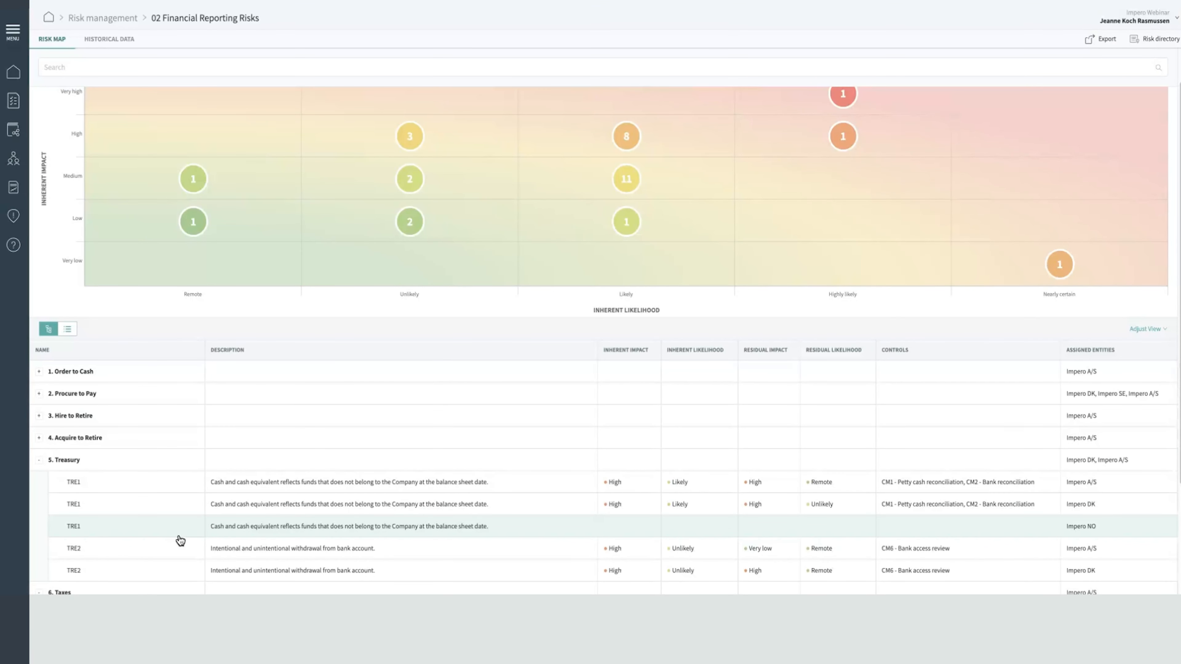
click(180, 539)
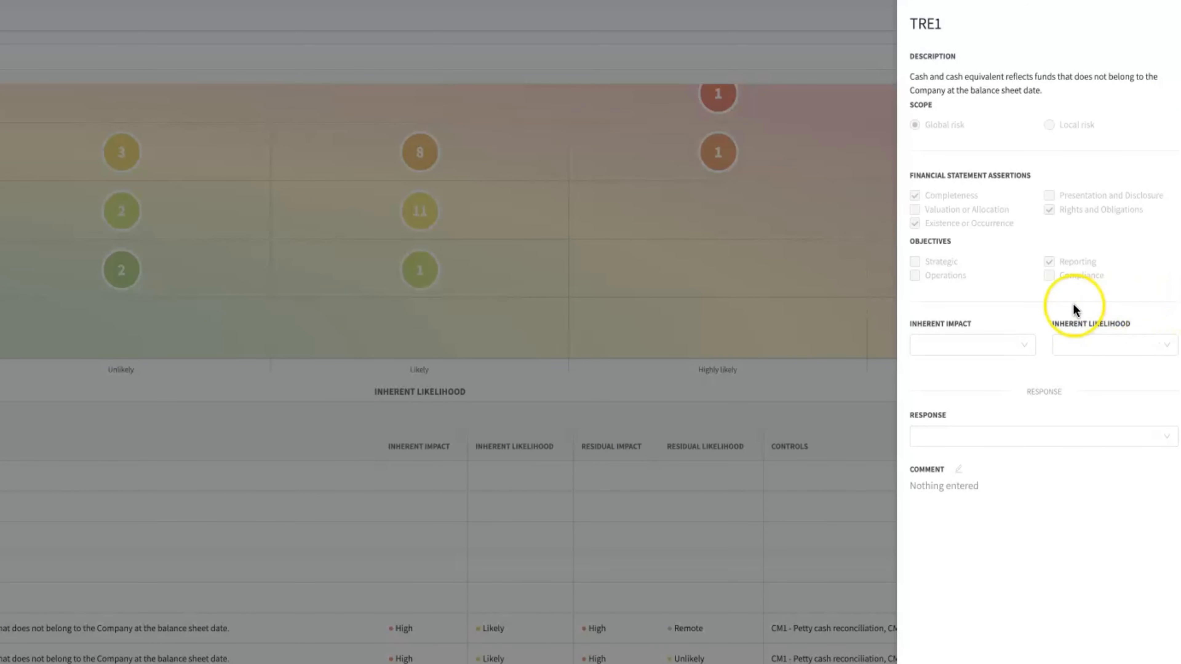
click(1026, 348)
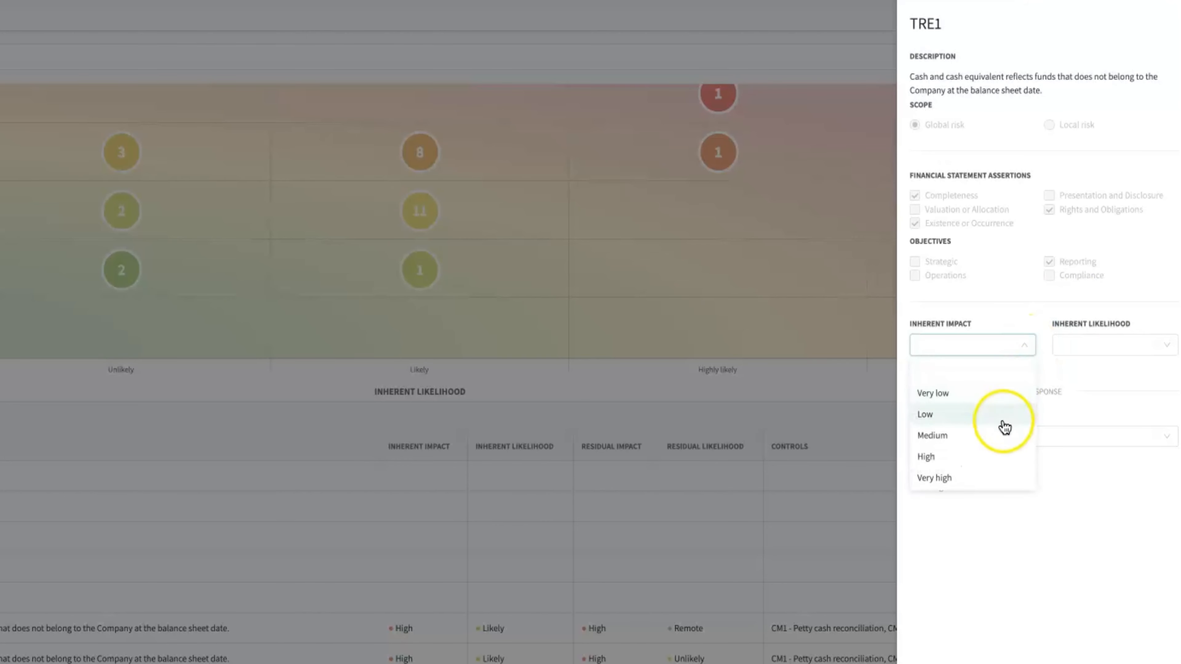
click(1000, 435)
click(1146, 344)
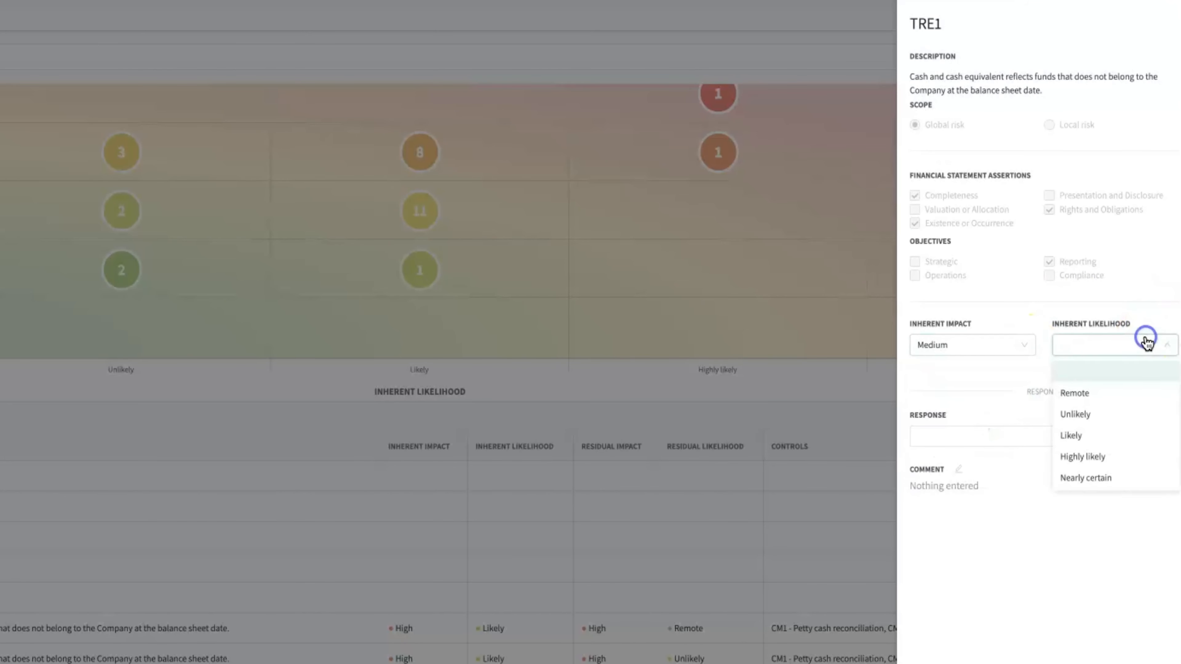
click(1133, 435)
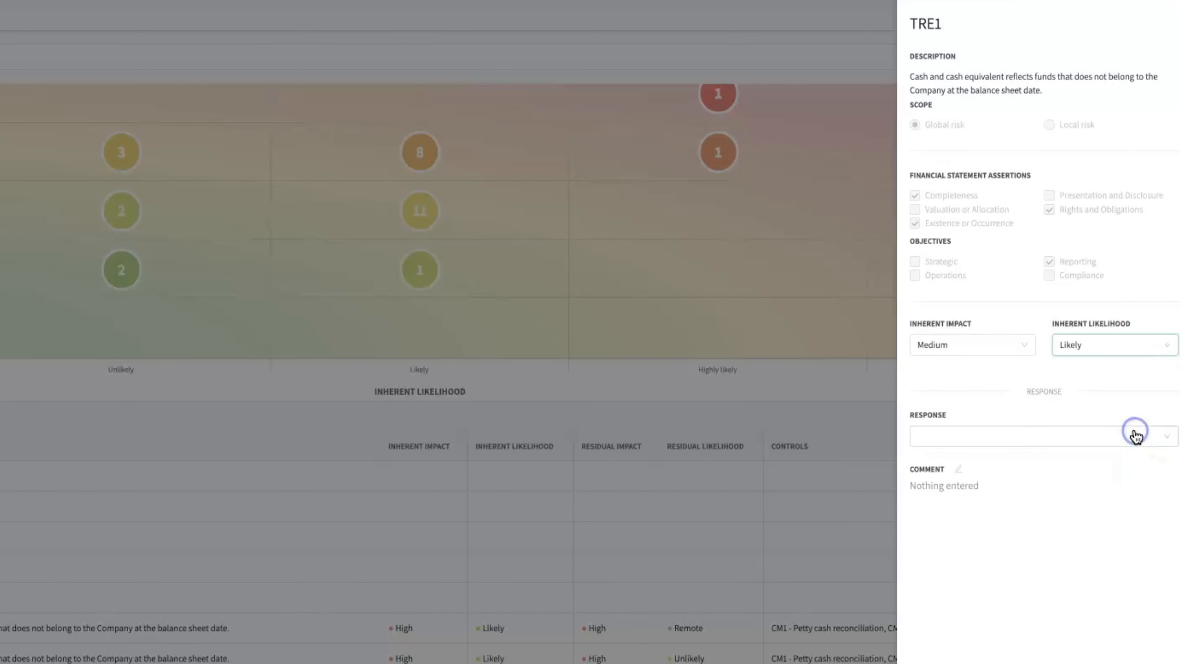
Step: Set the risk response to Reduce and add CM2 - Bank reconciliation as the mitigating control
click(1169, 439)
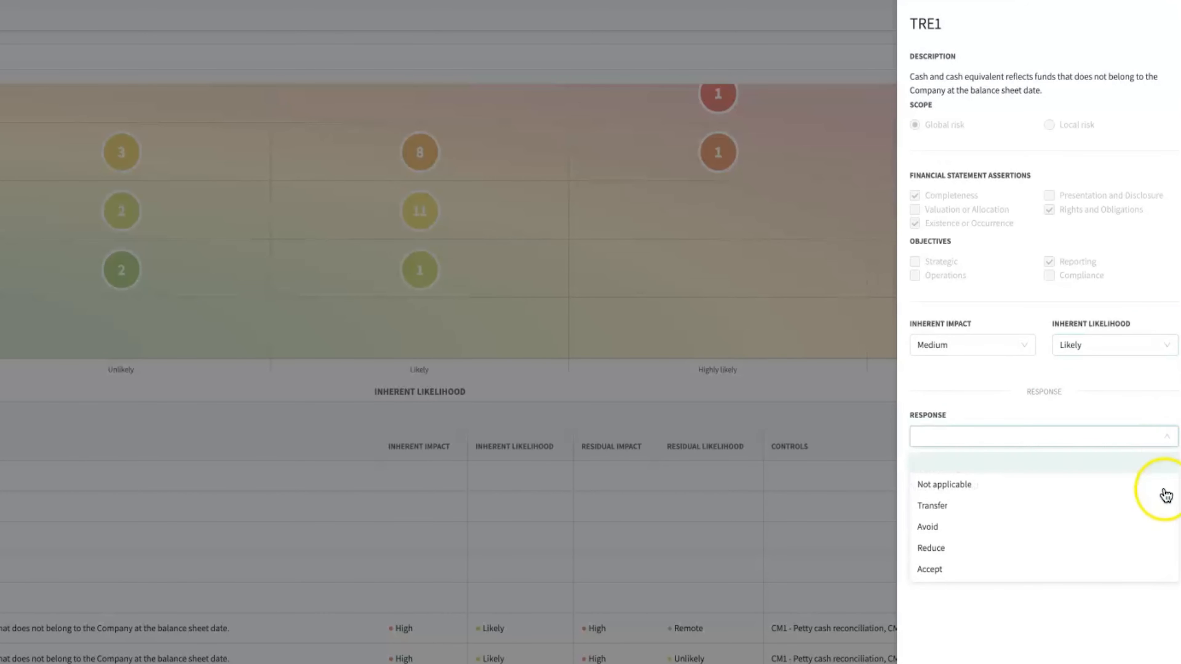
click(1151, 548)
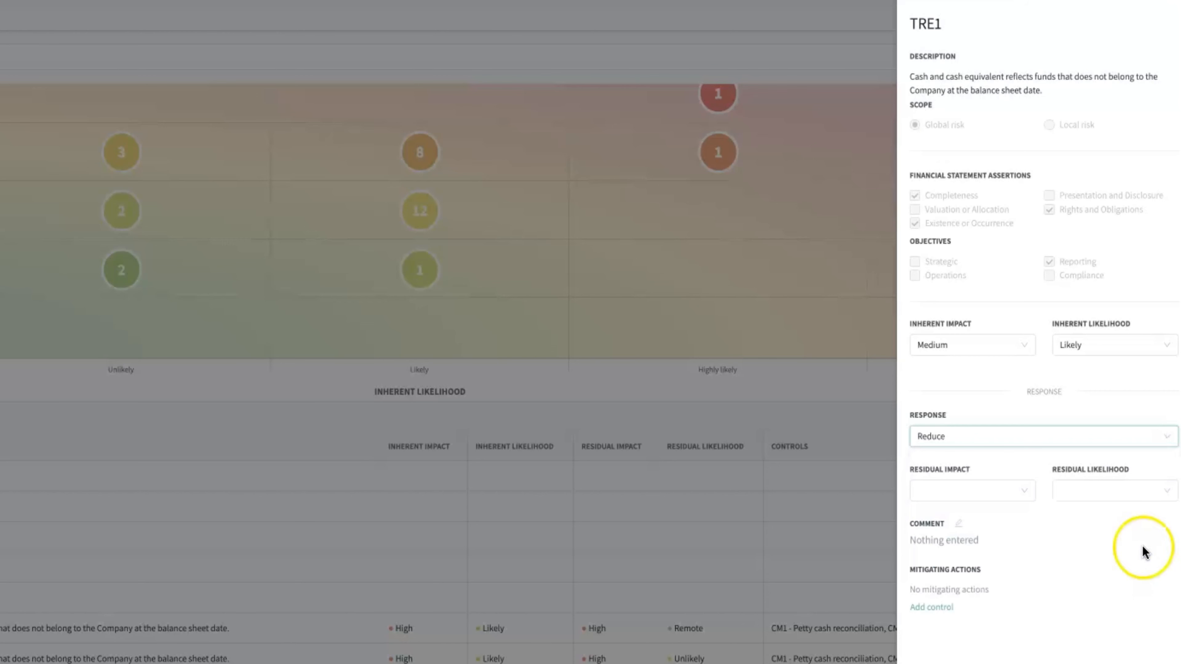
click(953, 608)
click(1029, 31)
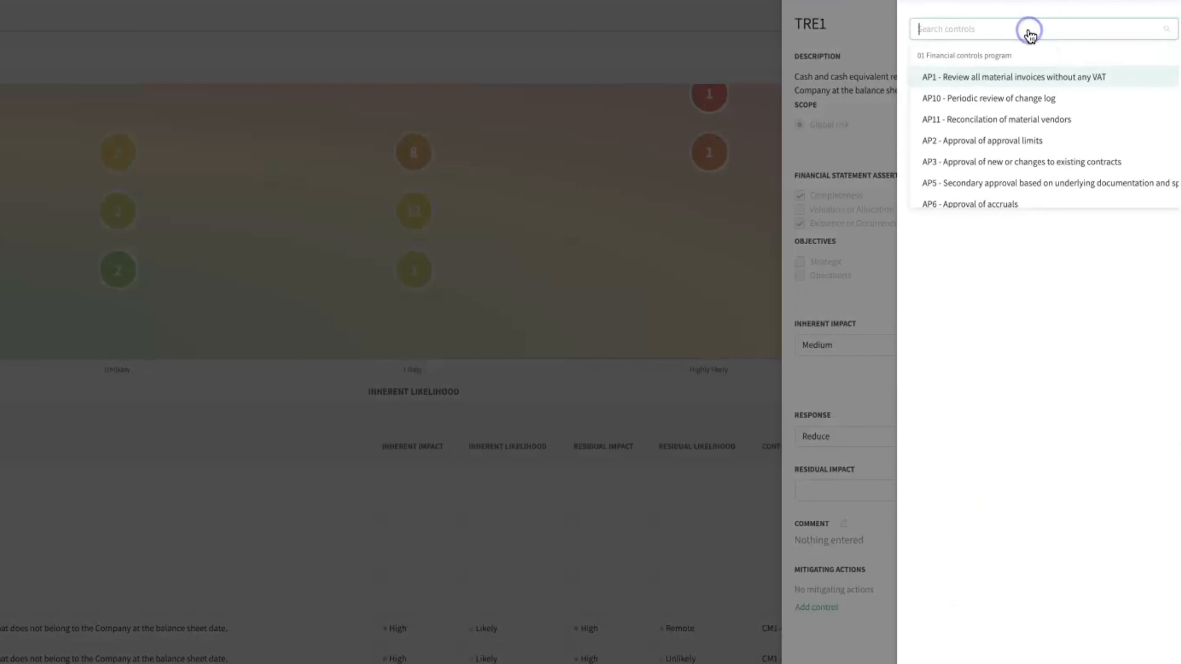
text(cm)
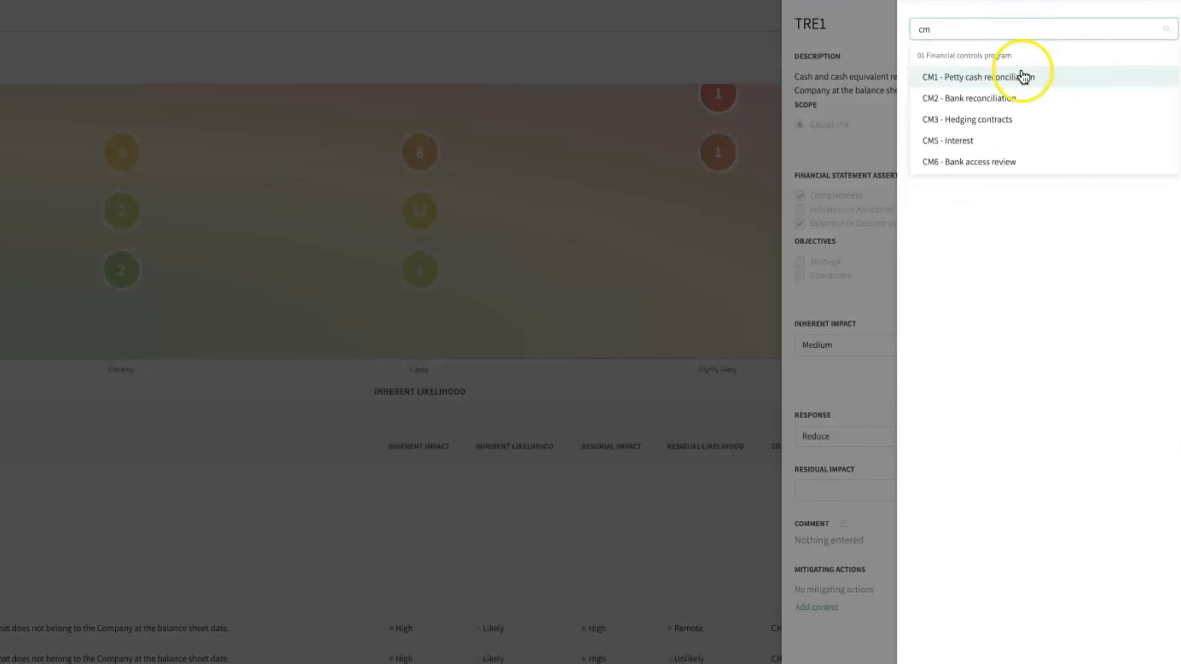
click(999, 99)
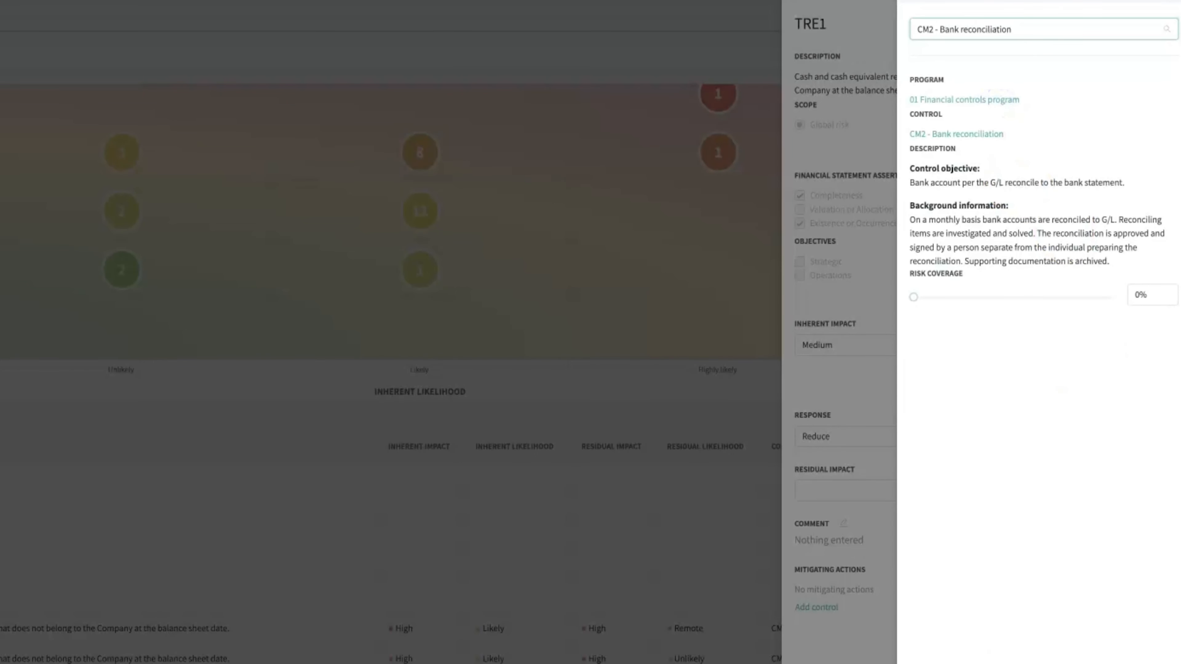
click(1160, 663)
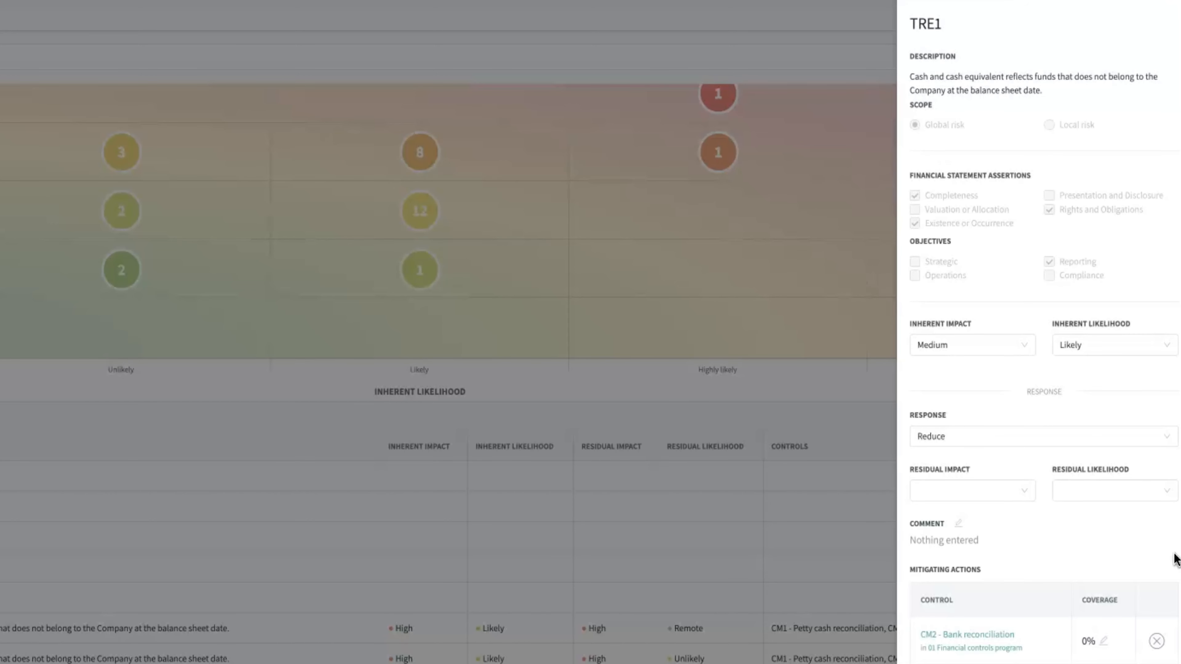
Step: Set the residual impact to Medium and the residual likelihood to Unlikely for TRE1 under Impero NO
click(1025, 490)
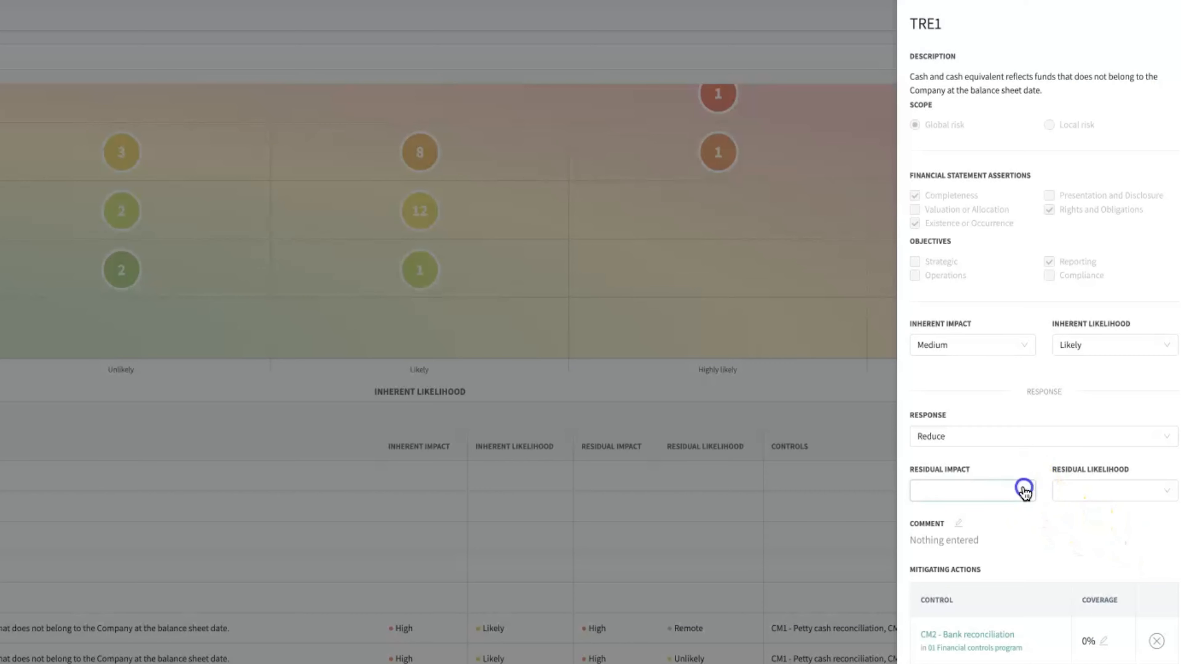
click(1005, 585)
click(1105, 497)
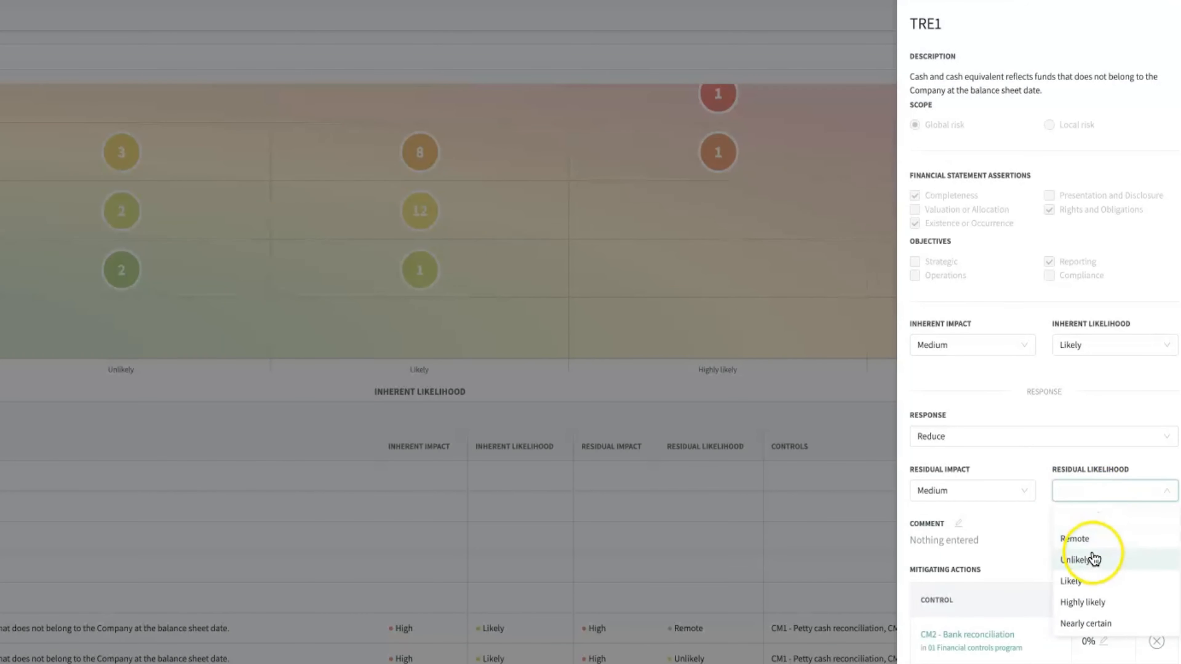
click(1092, 557)
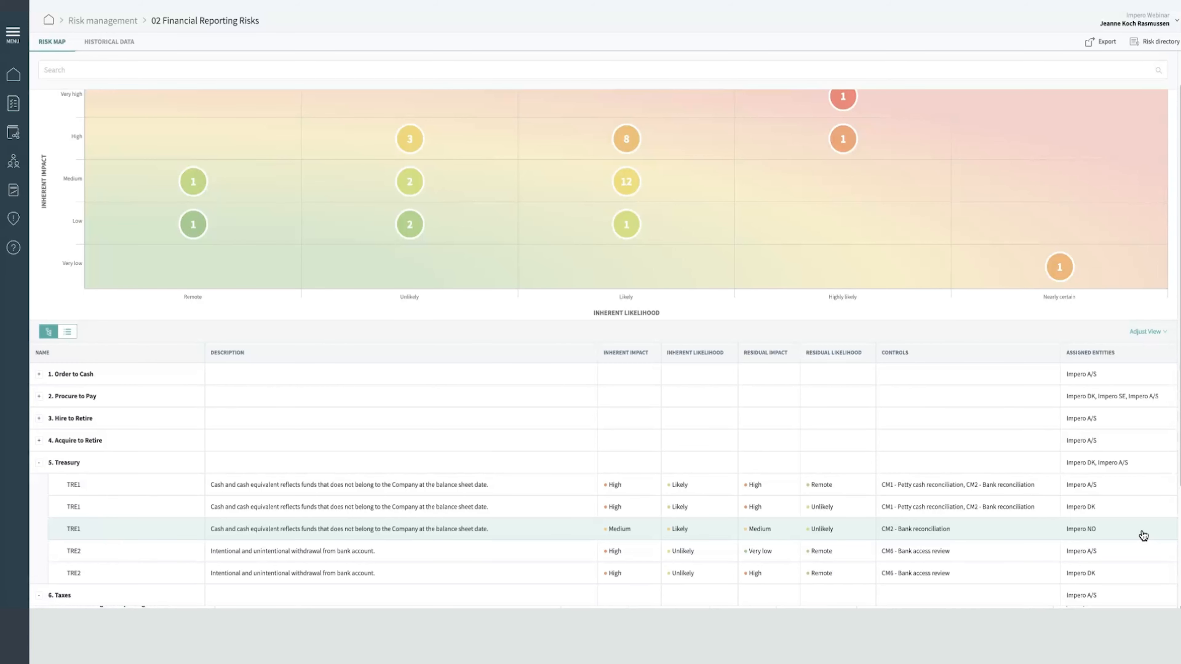
Step: Collapse the Taxes and the Financial Closing and Reporting Process groups in the risk list
scroll(1143, 535, down, 1)
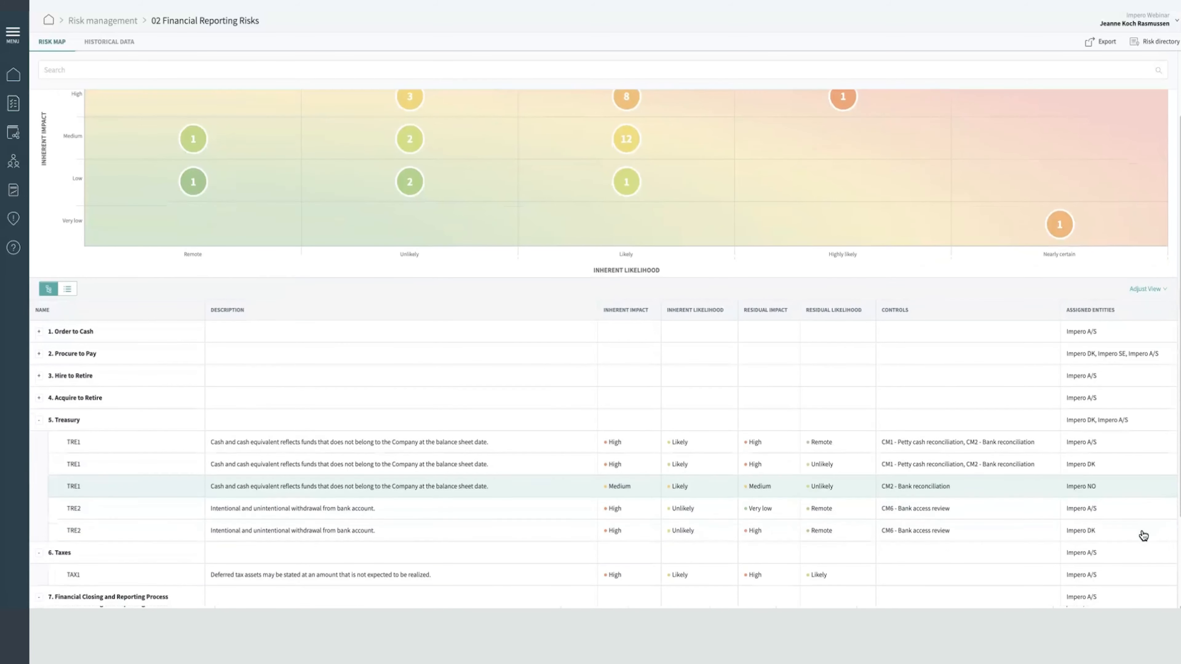
click(47, 559)
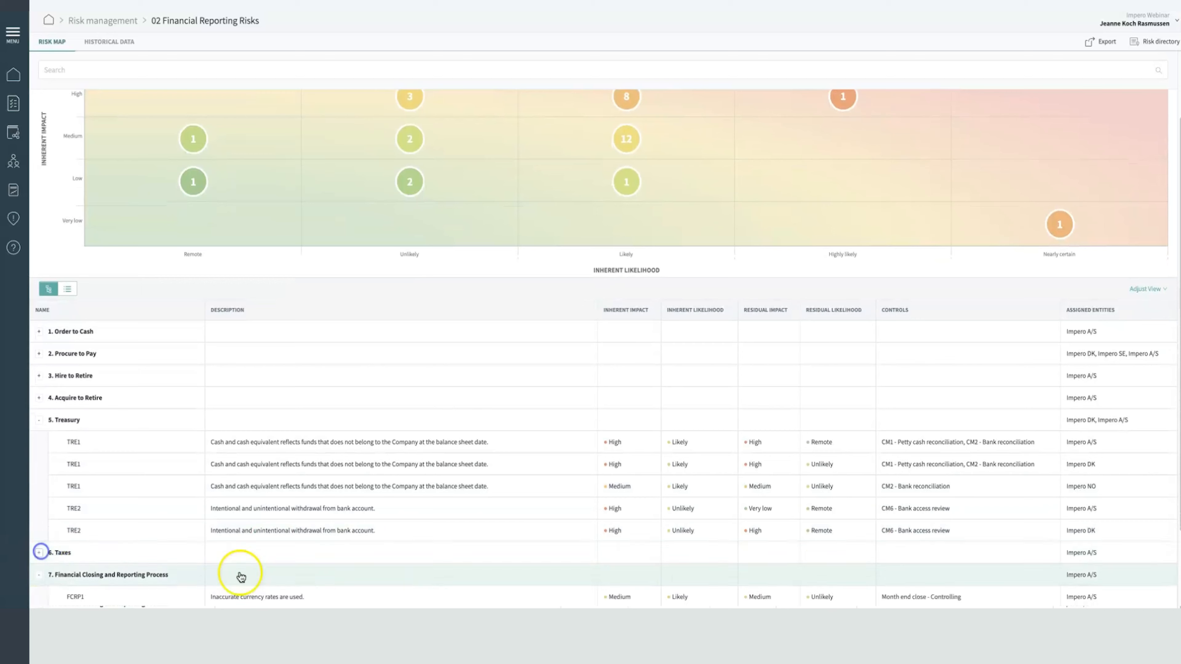
click(39, 576)
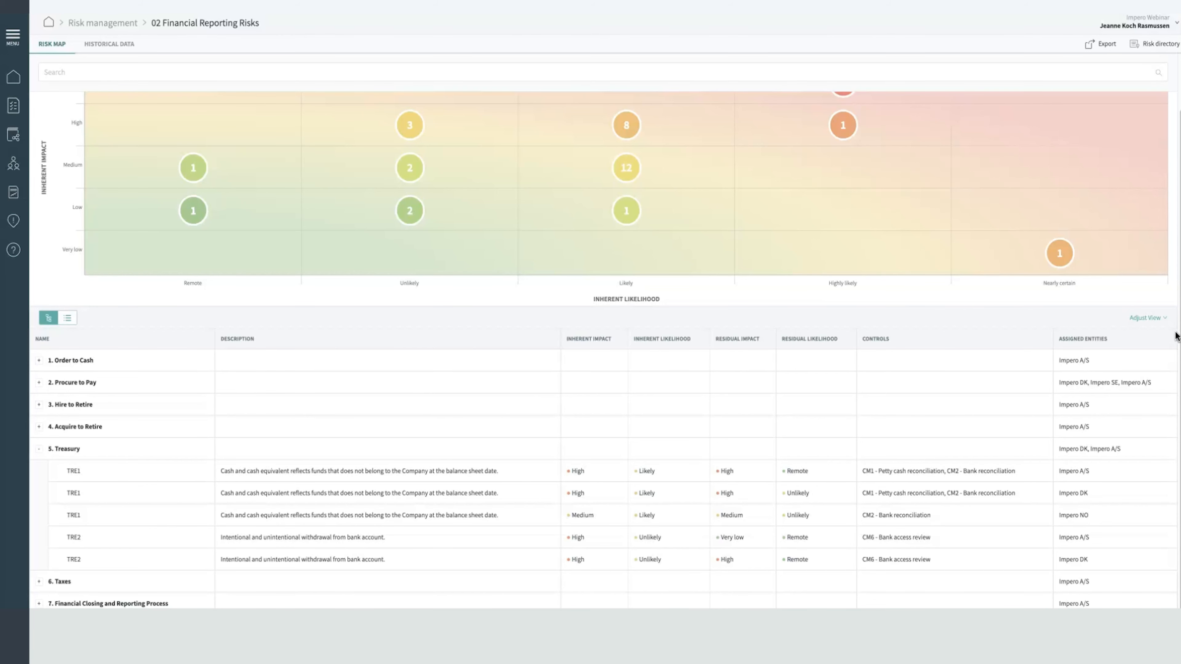
Step: Switch the risk map to residual risk and view its historical data as of 1 March 2022
scroll(1093, 312, up, 2)
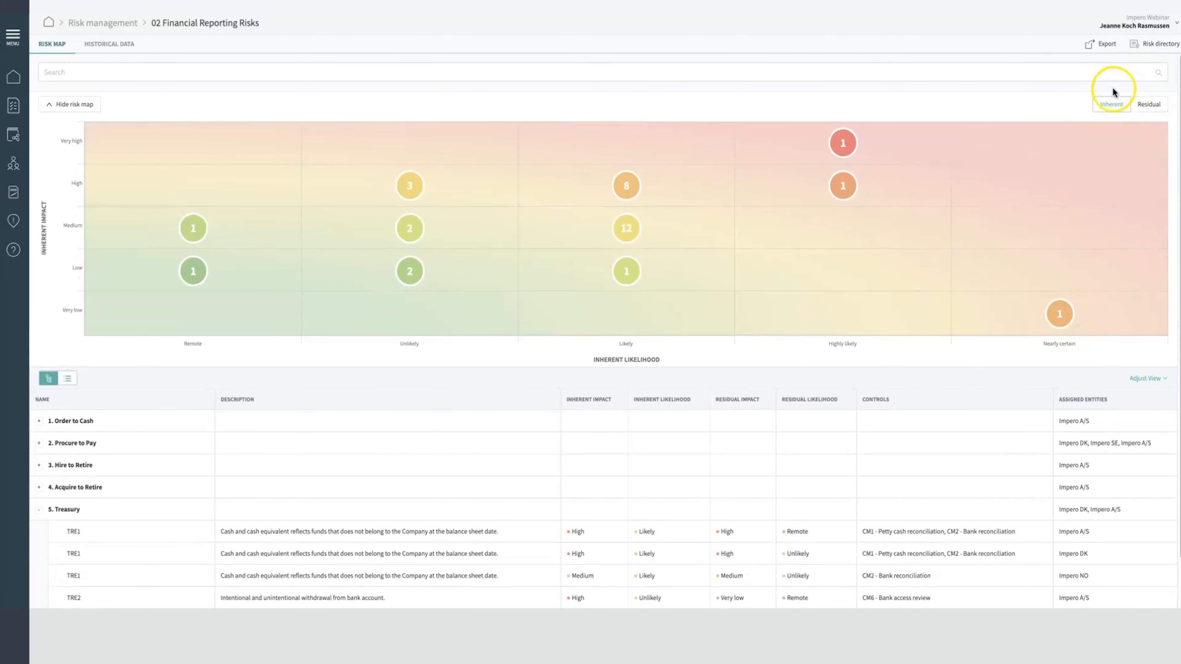
click(1144, 105)
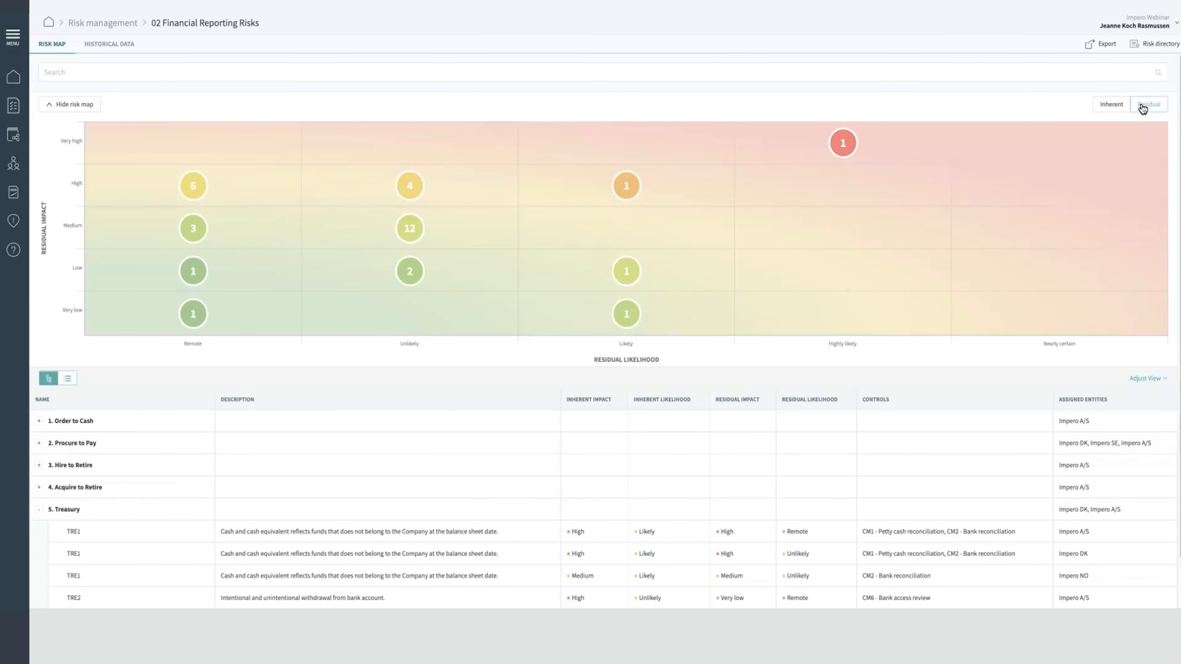
click(205, 46)
click(131, 48)
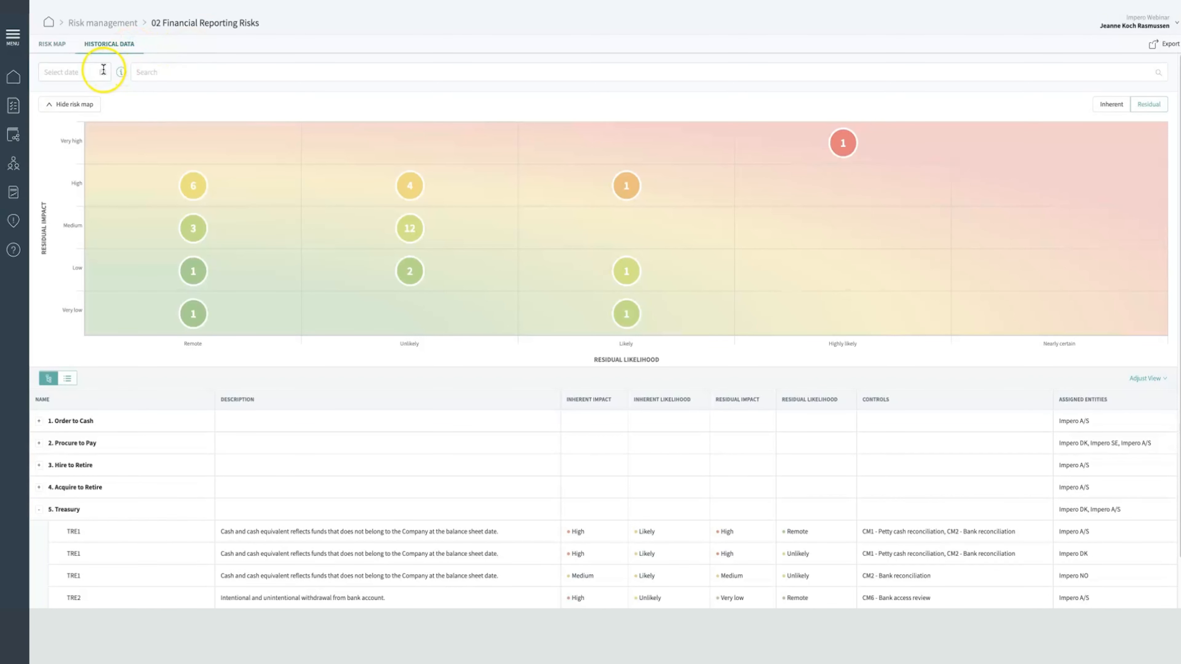
click(103, 71)
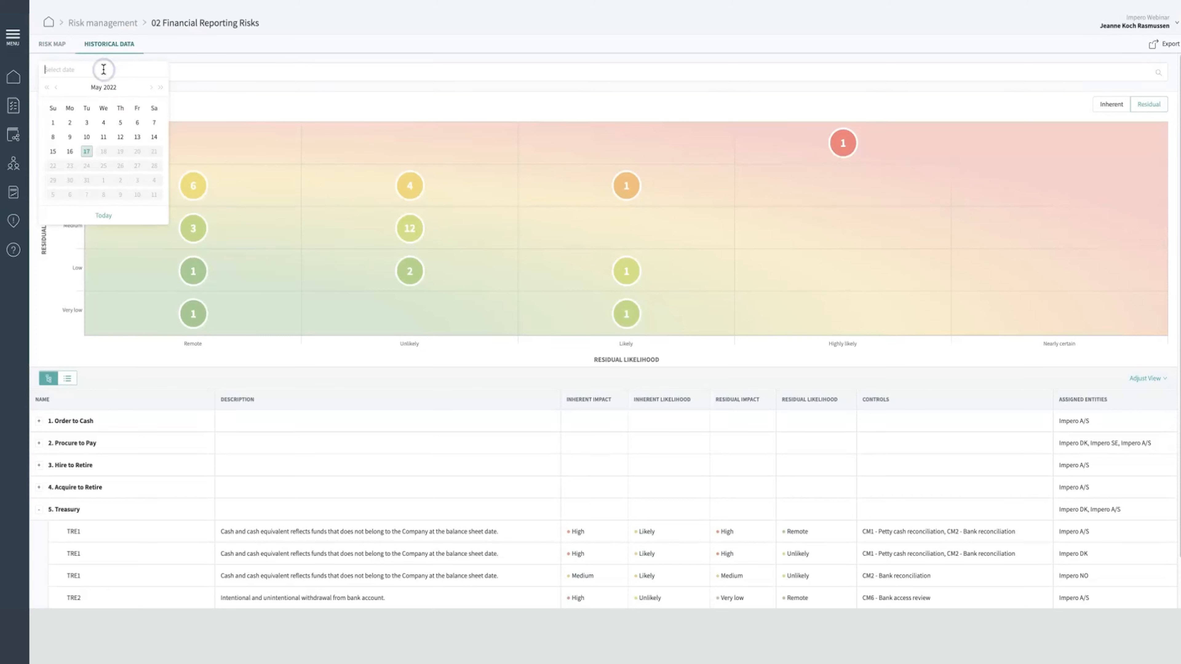
click(57, 88)
click(56, 87)
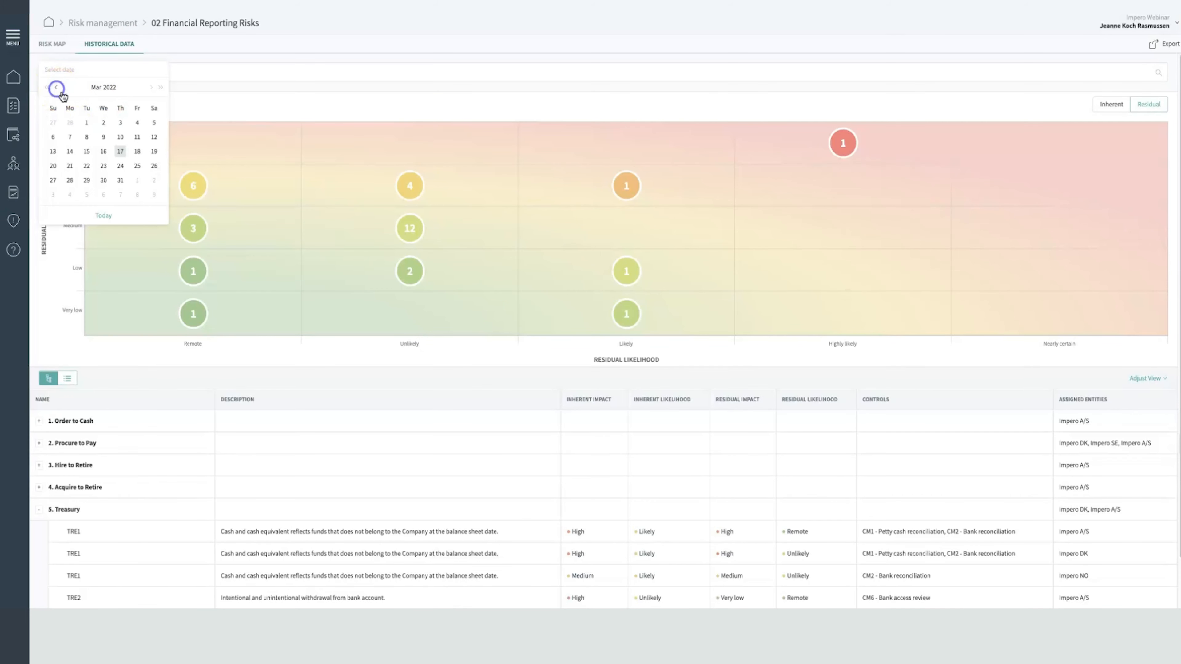
click(88, 125)
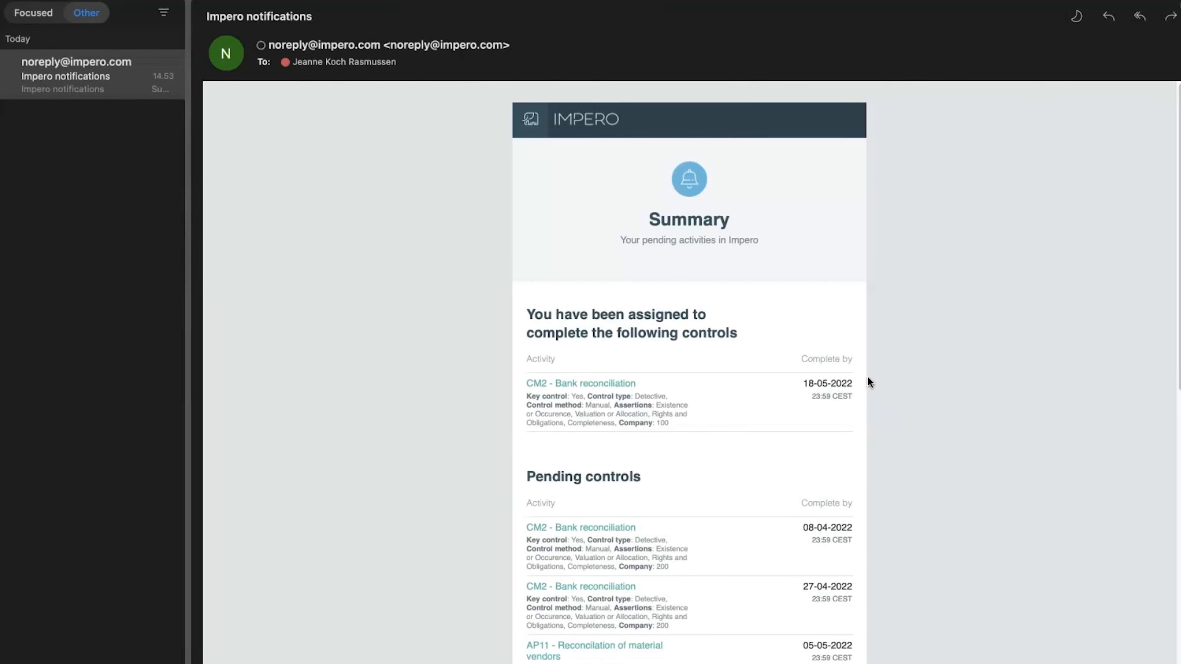
Step: Open the CM2 - Bank reconciliation control due 18-05-2022 from the notification e-mail and confirm that the activity was performed
click(554, 385)
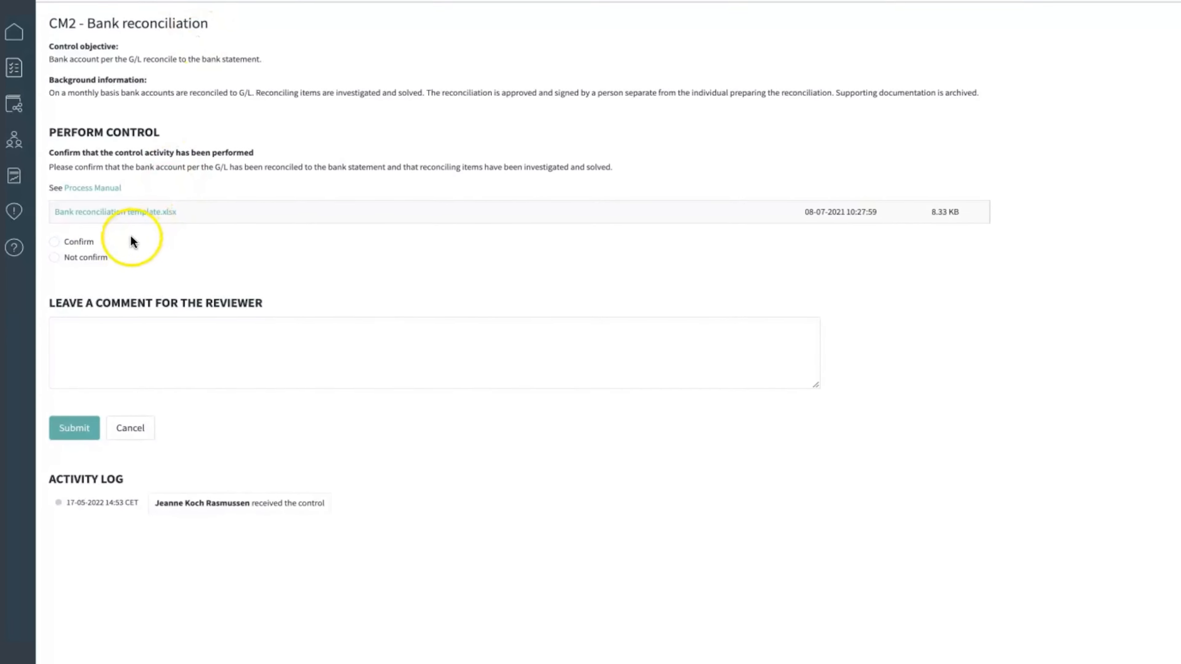
click(55, 241)
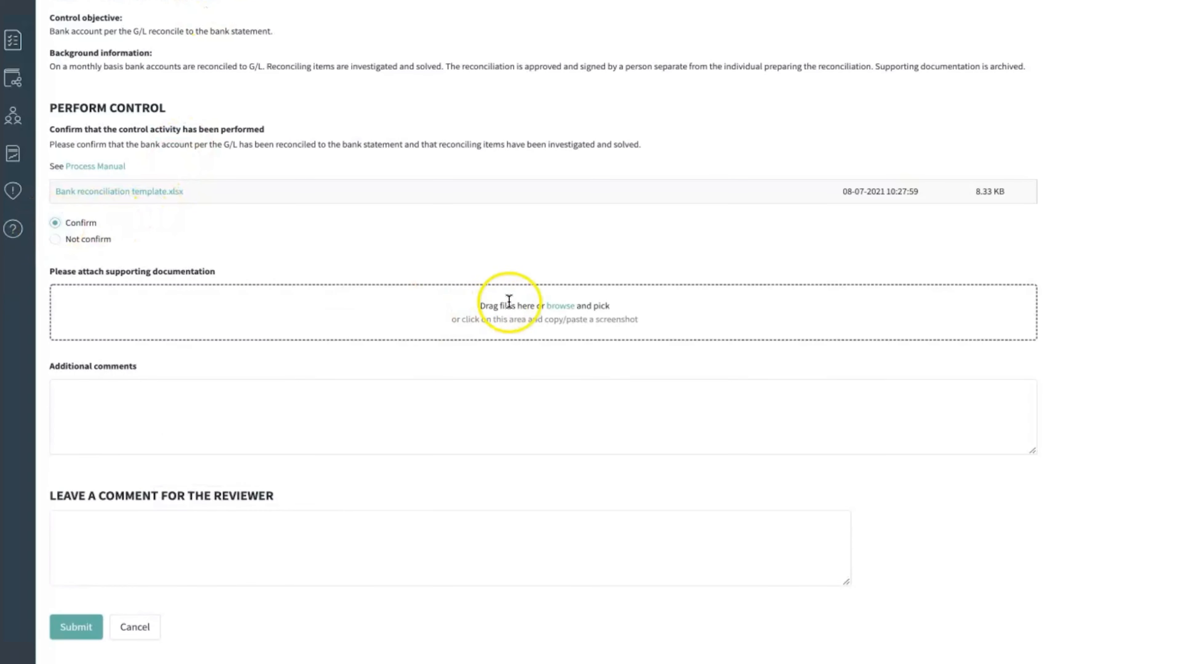
Step: Attach the Company 100 bank reconciliation file from Downloads as supporting documentation and submit the control
click(561, 308)
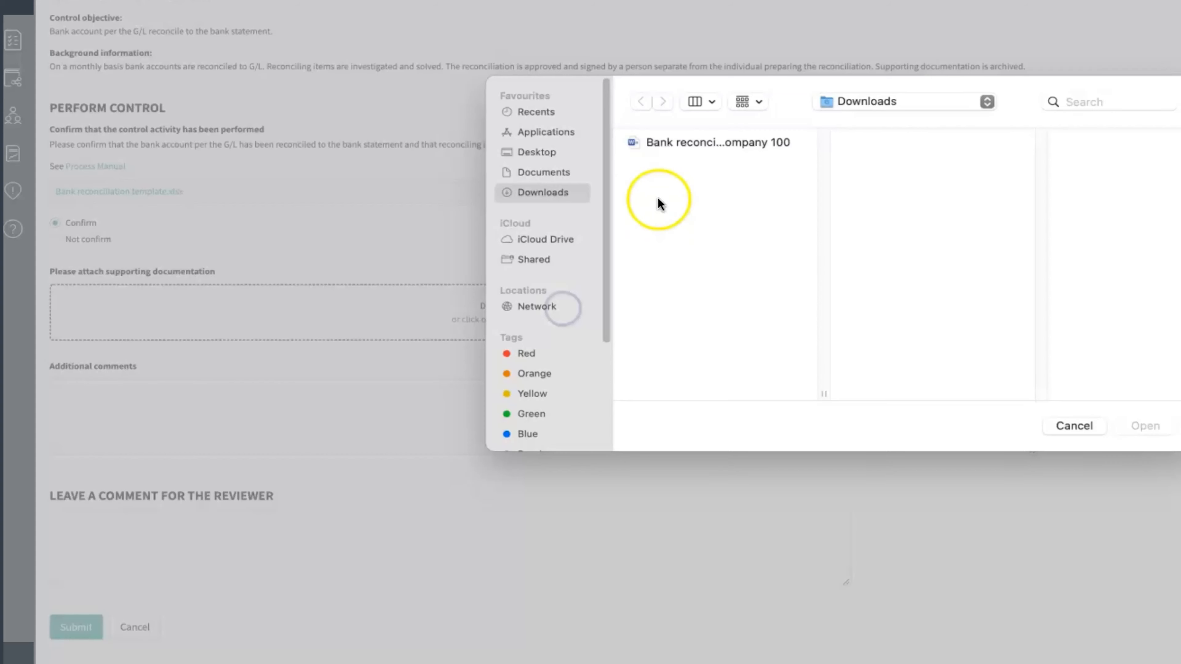
click(661, 144)
click(1152, 429)
scroll(79, 651, down, 2)
click(86, 641)
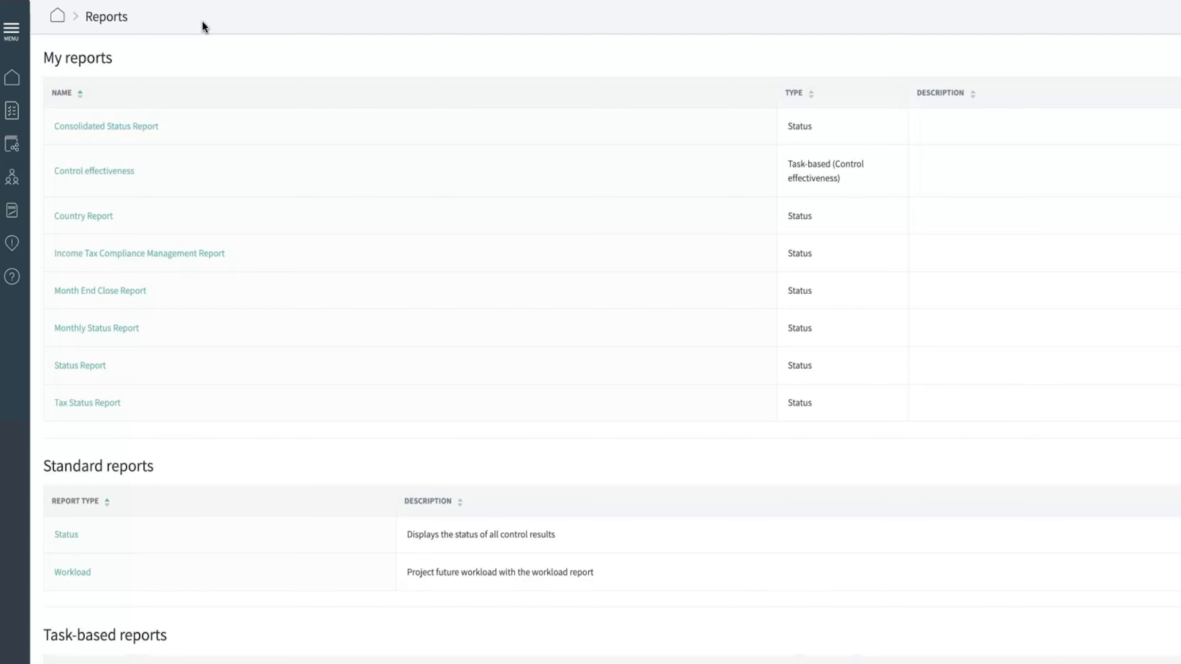
Step: Open the Consolidated Status Report and group its chart by Responsible
click(129, 125)
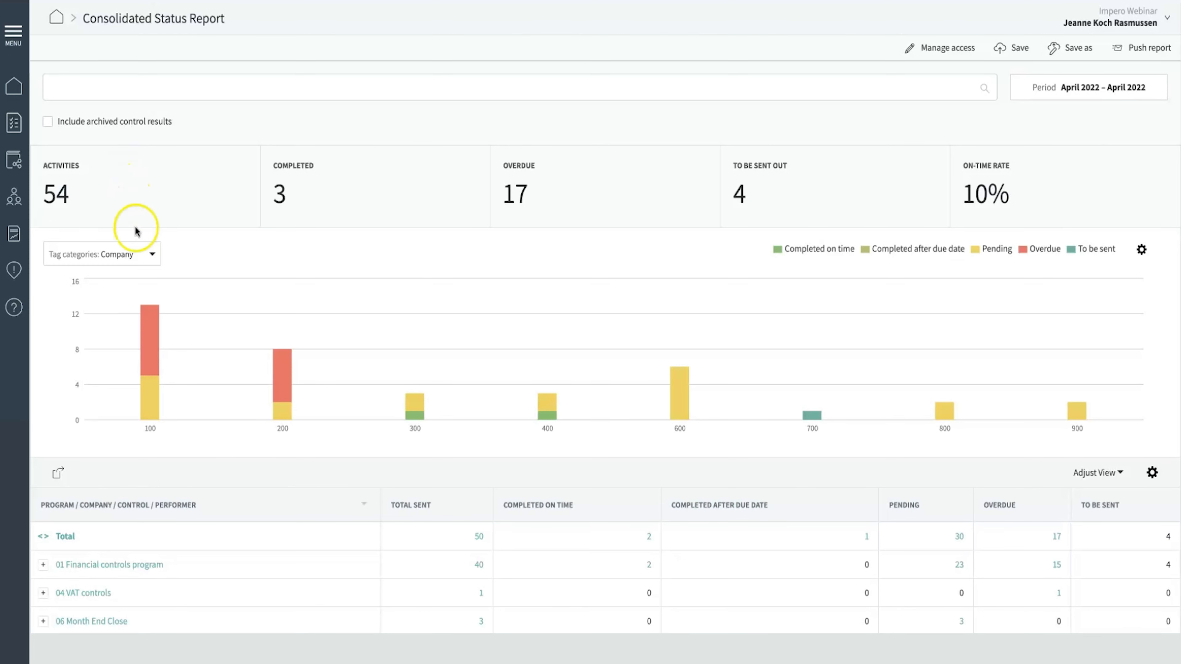
click(152, 254)
drag(159, 279, 161, 326)
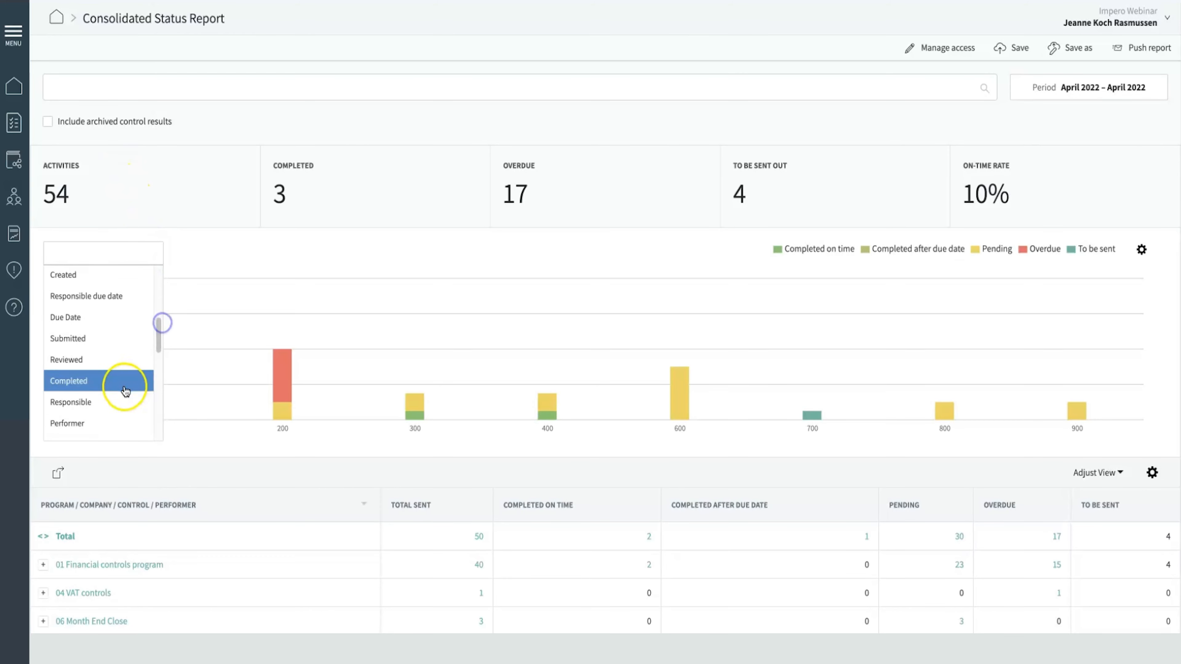
click(119, 395)
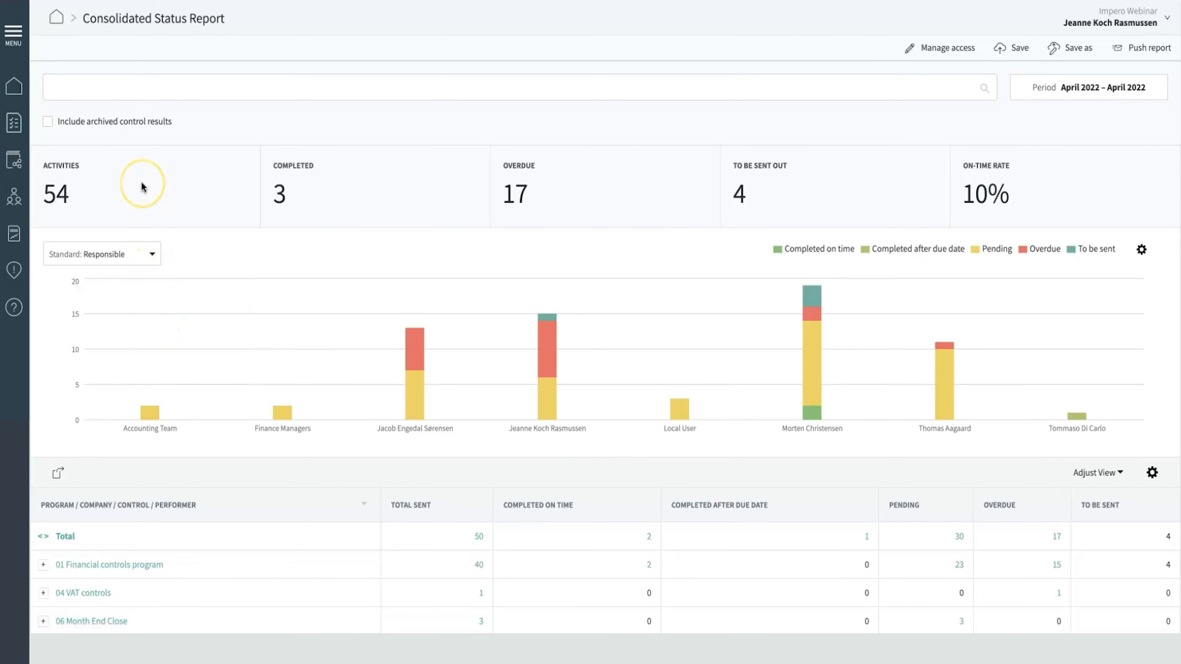
Step: Open the overdue activities from the report's Total row and narrow them to the signed-in user's items with status Overdue, waiting on responsible
scroll(142, 186, down, 3)
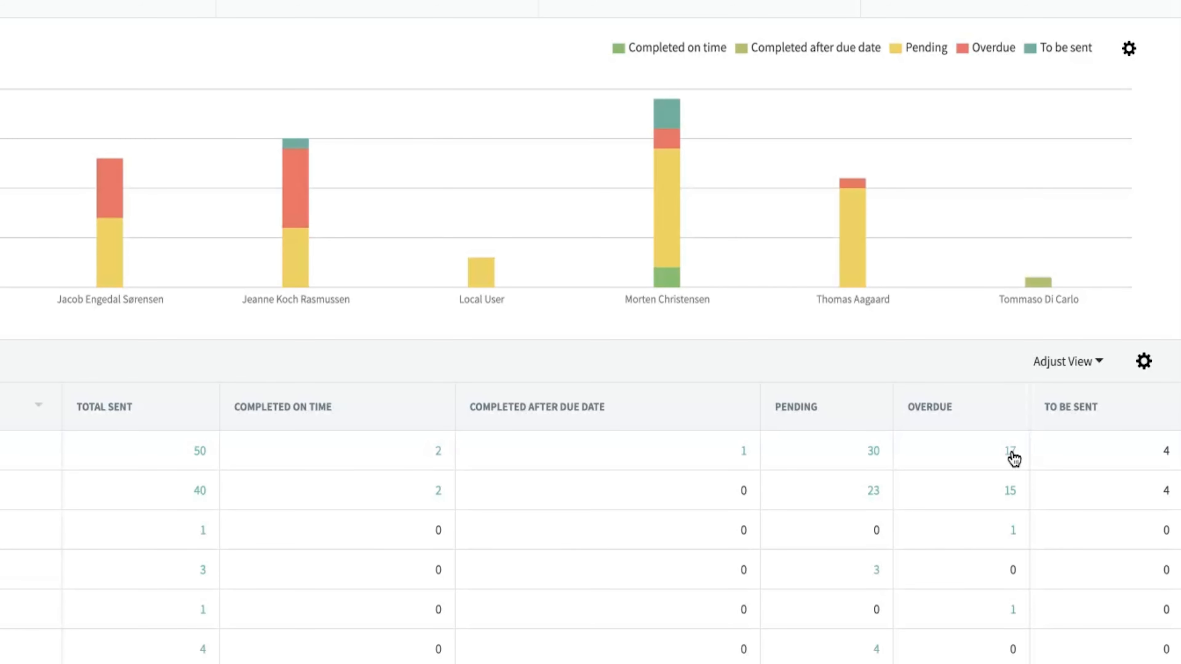
click(1013, 454)
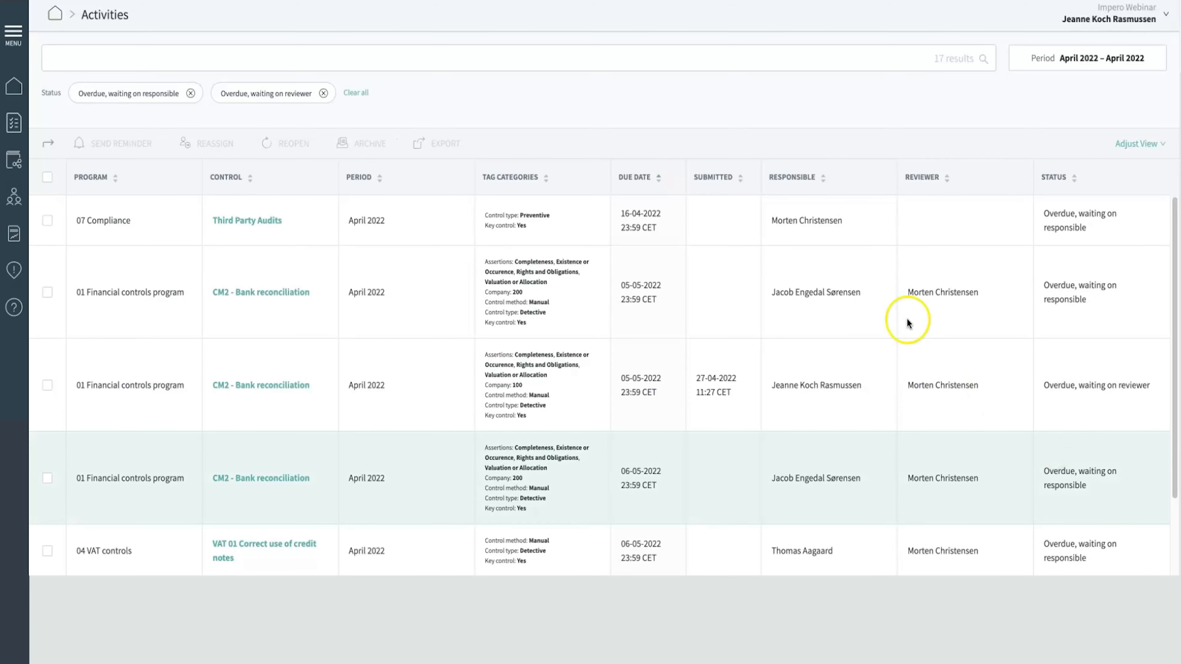
click(574, 60)
text(jeanne)
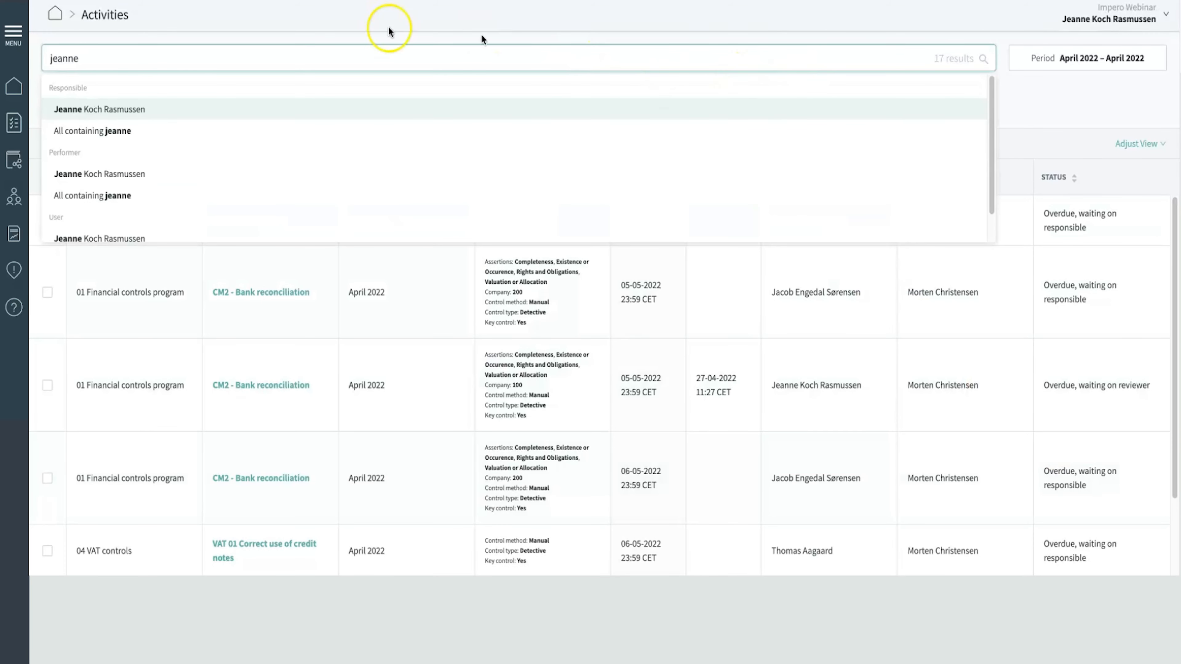
click(103, 111)
click(323, 94)
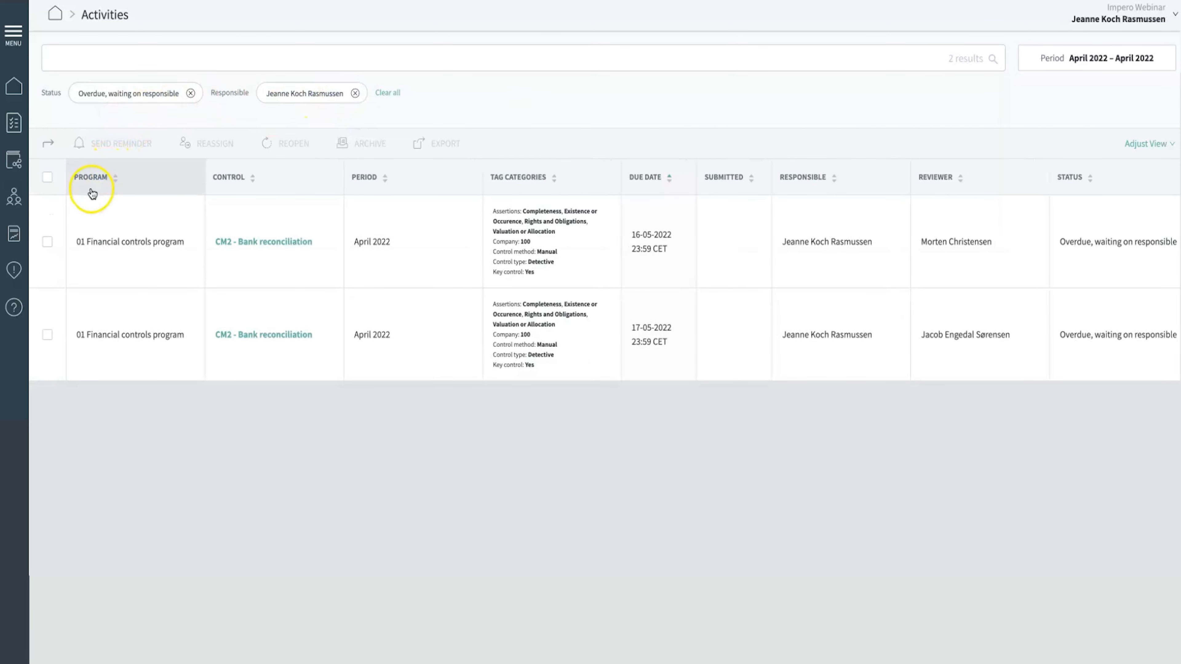
Step: Reassign the CM2 - Bank reconciliation activity due 16-05-2022 to a different existing user as the new responsible
click(47, 241)
click(199, 143)
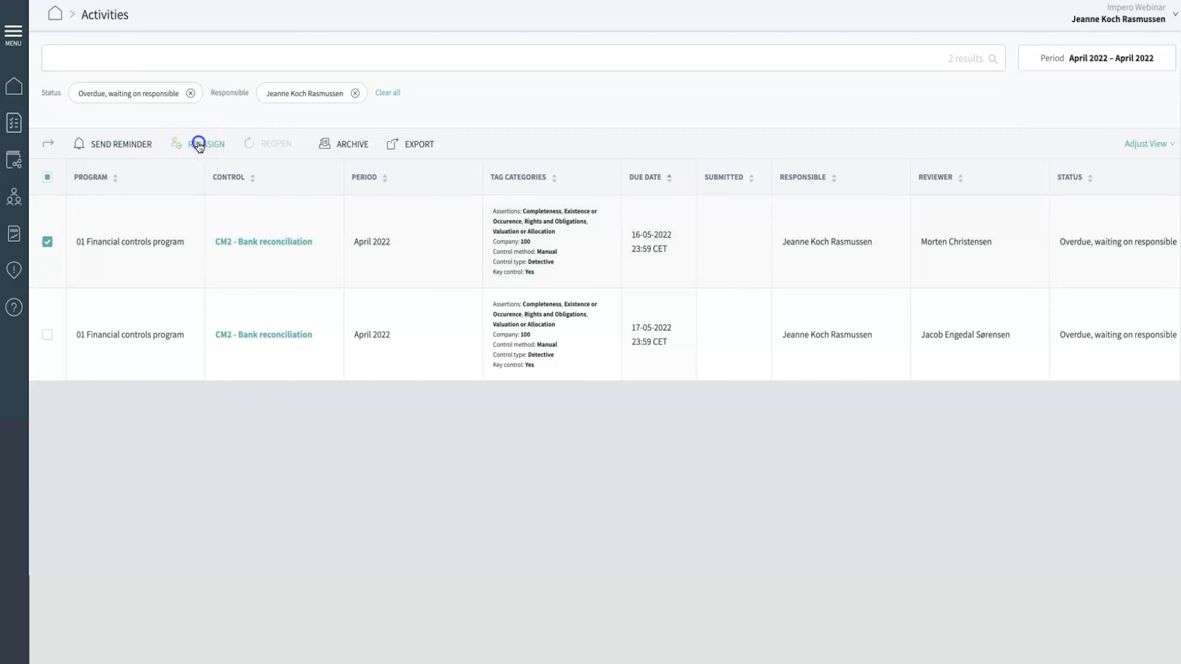
click(501, 140)
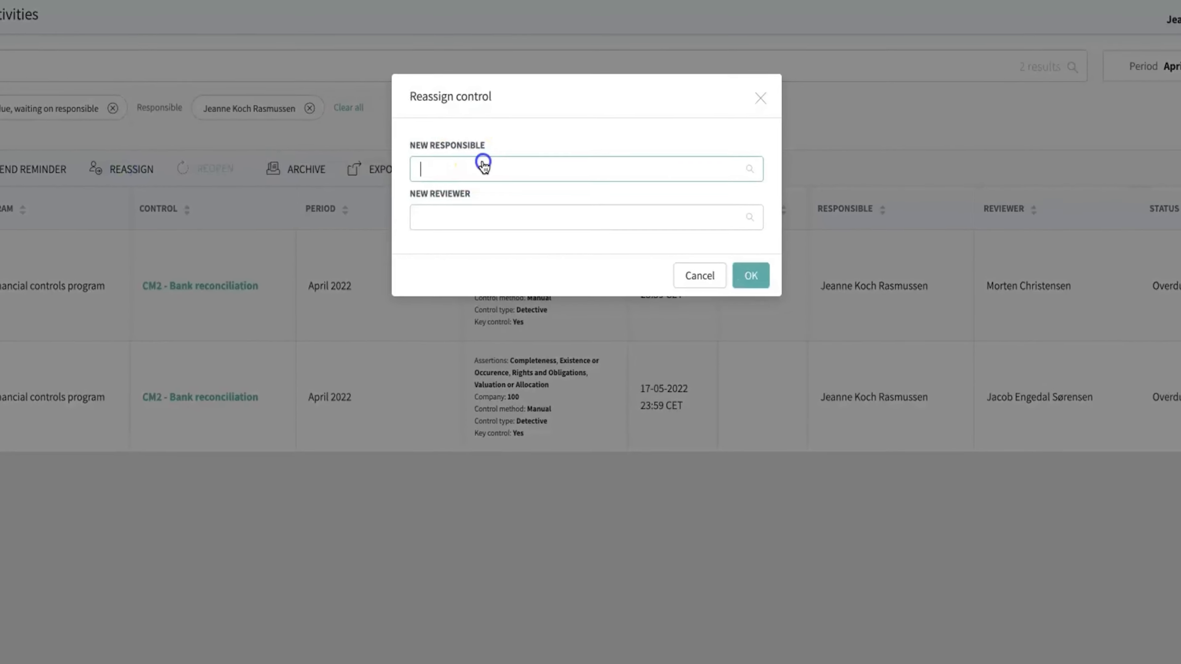
text(jacob)
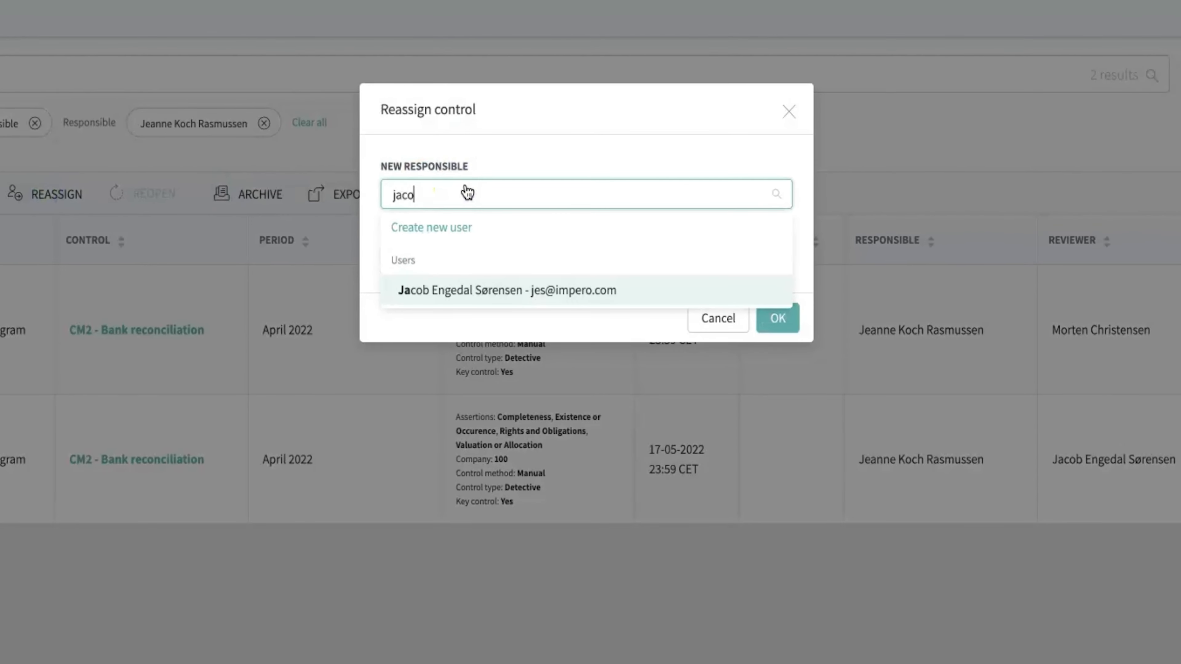
click(485, 306)
click(778, 318)
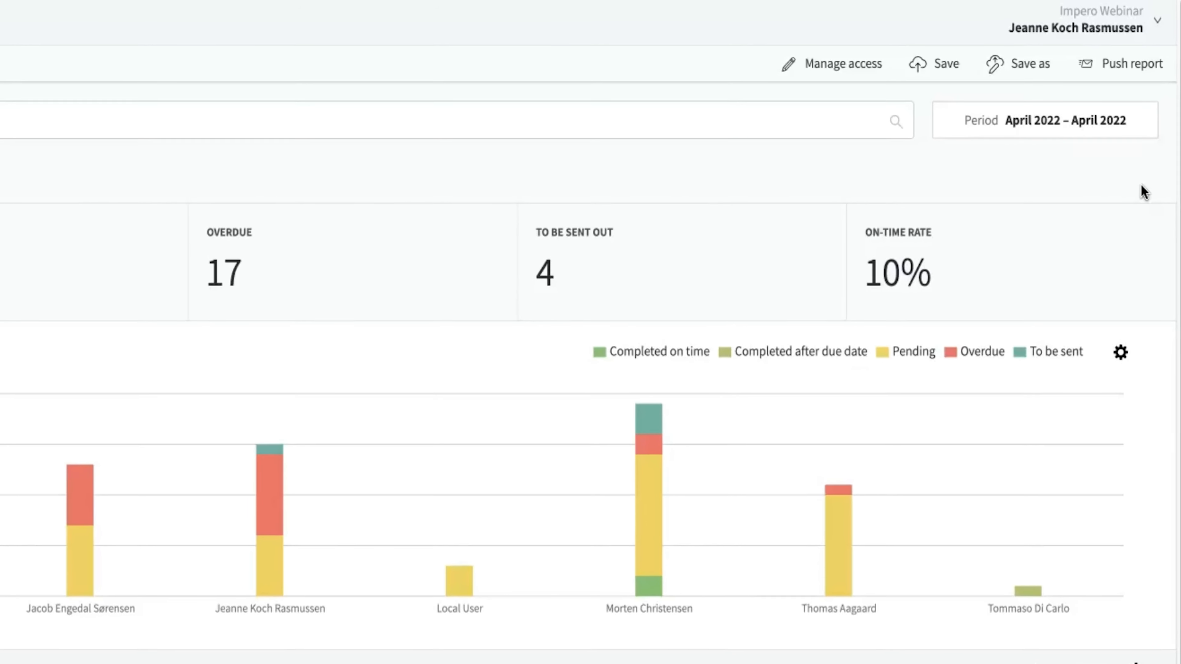
Step: Start a push report for the April 2022 Consolidated Status Report
click(1153, 72)
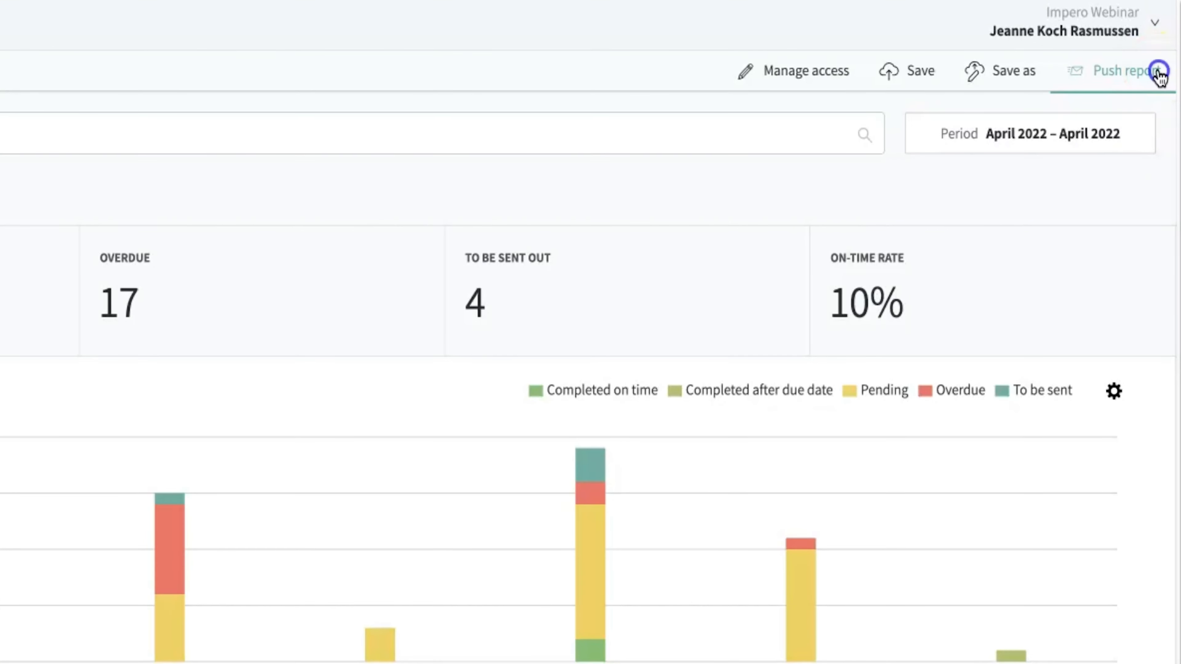